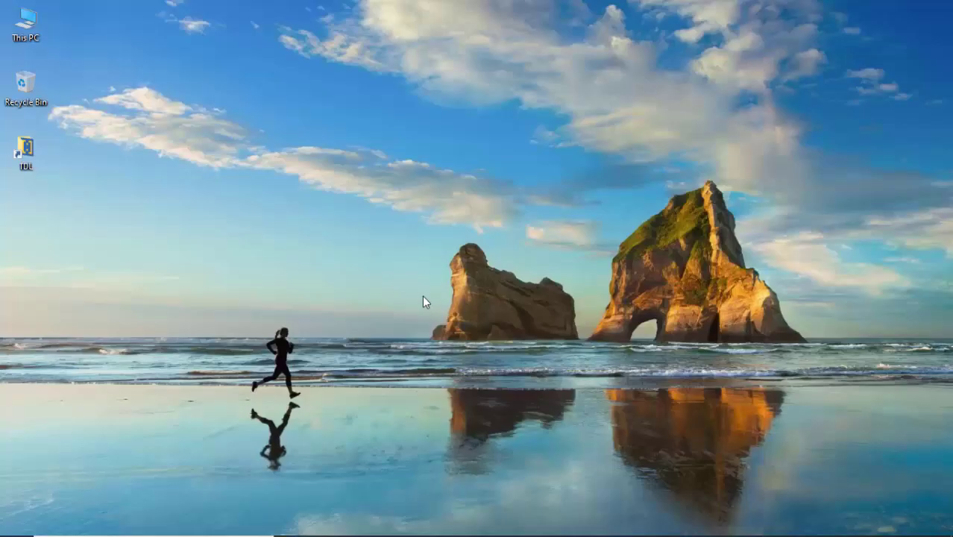
- Open the TDL folder and copy the full path C:\Tally\TDL\Auto Columnar Reports.Tdl
double_click(24, 152)
click(334, 147)
click(334, 148)
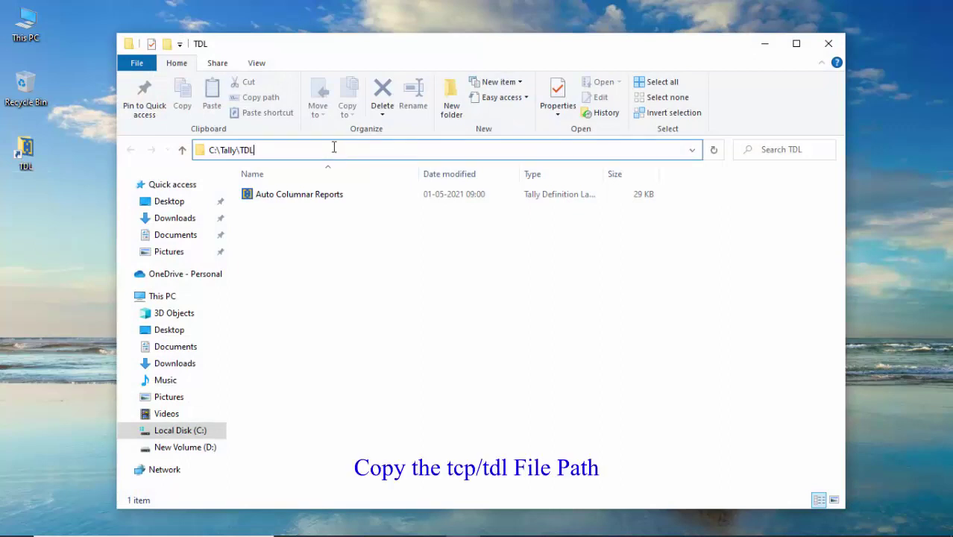
text(\)
key(Down)
key(ctrl+a)
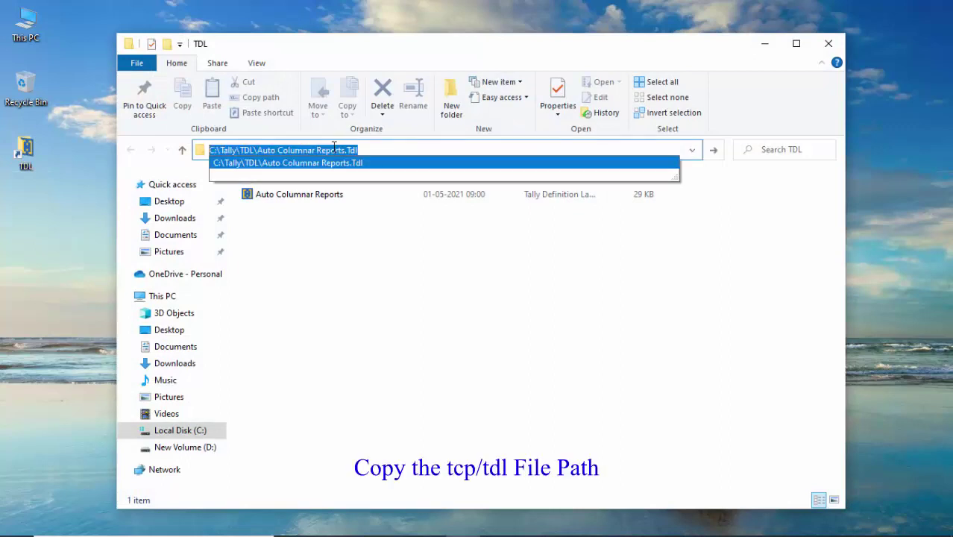
right_click(334, 148)
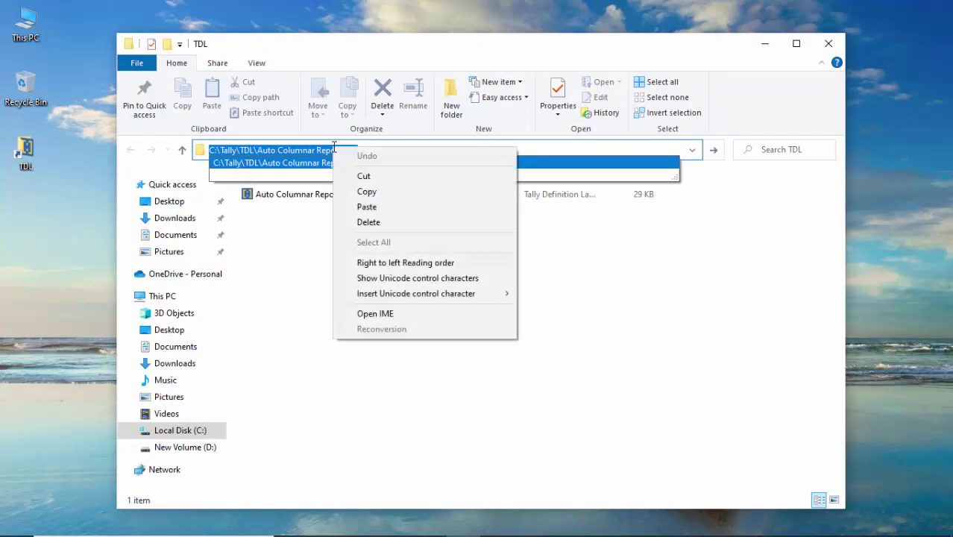
click(363, 192)
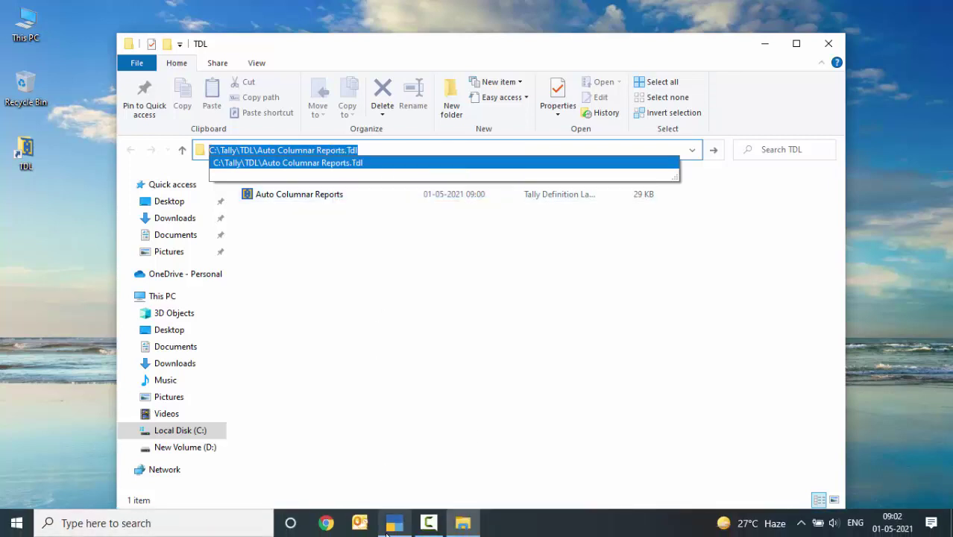
- Switch to TallyPrime and open the TDLs & AddOns management screen
click(389, 528)
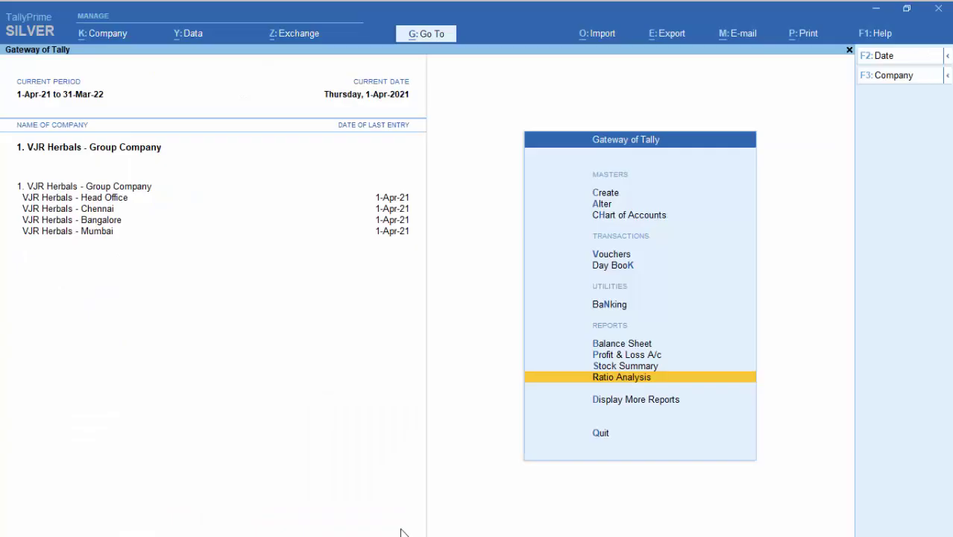
click(878, 35)
key(Down)
key(Down)
key(Down)
key(Down)
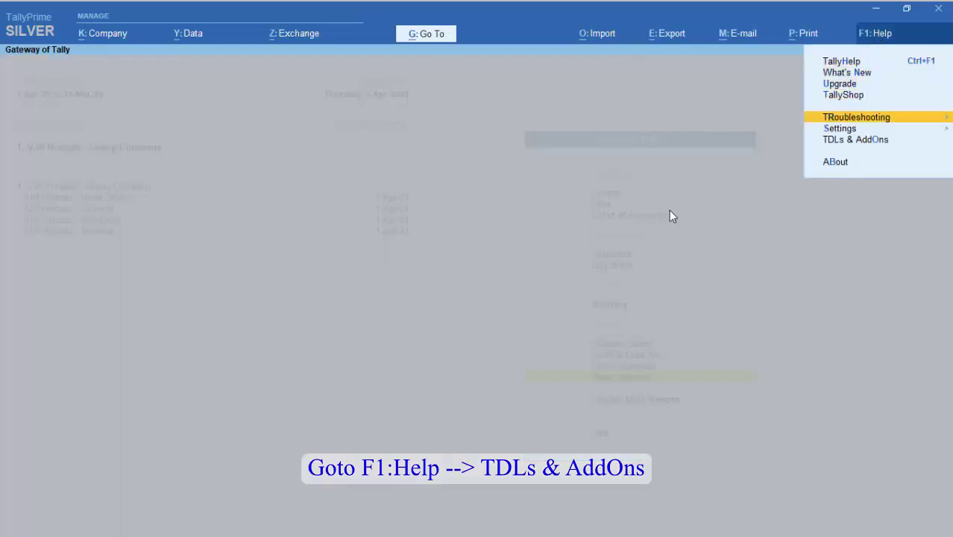
key(Down)
key(Down)
key(Return)
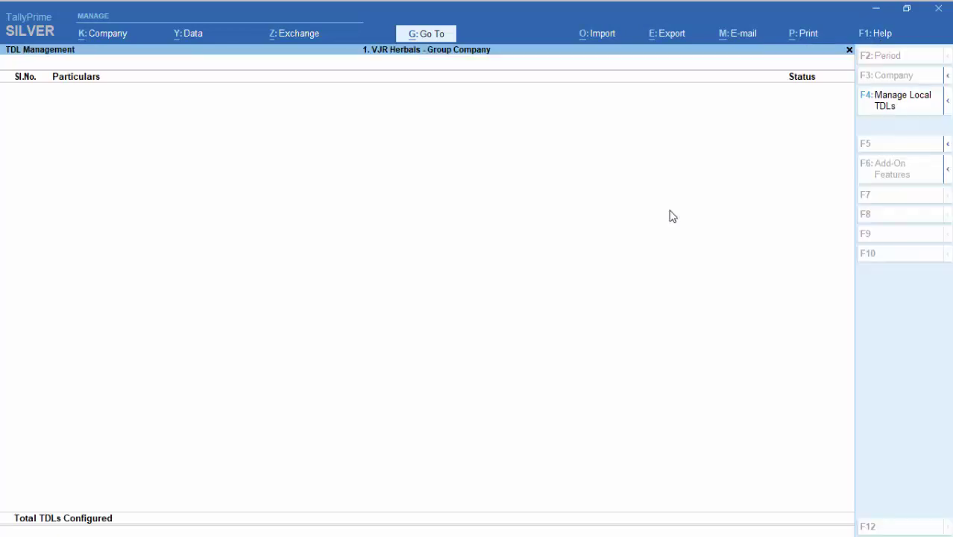
- Load C:\Tally\TDL\Auto Columnar Reports.Tdl as a local TDL, keeping loading on startup at Yes, and return to the Gateway of Tally
click(901, 116)
key(Return)
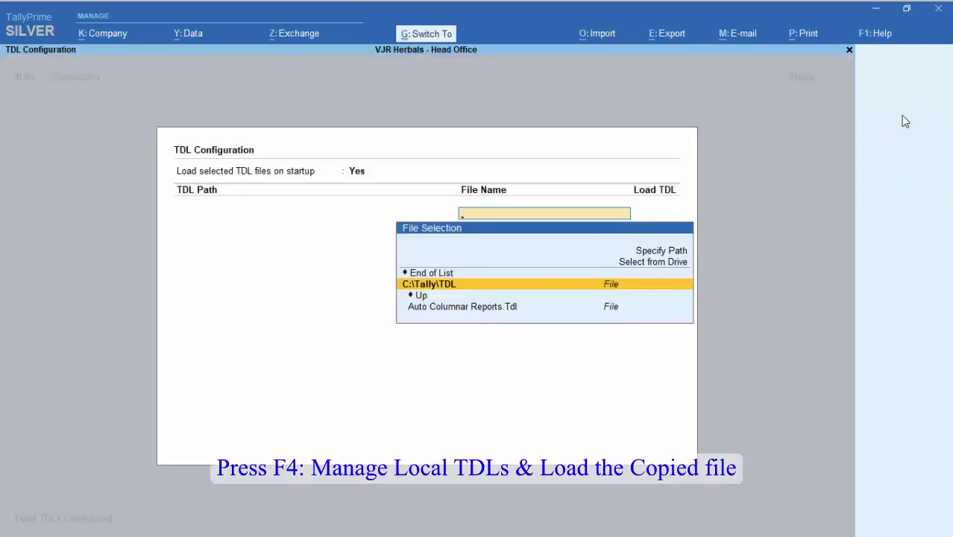
key(Down)
key(Down)
key(Return)
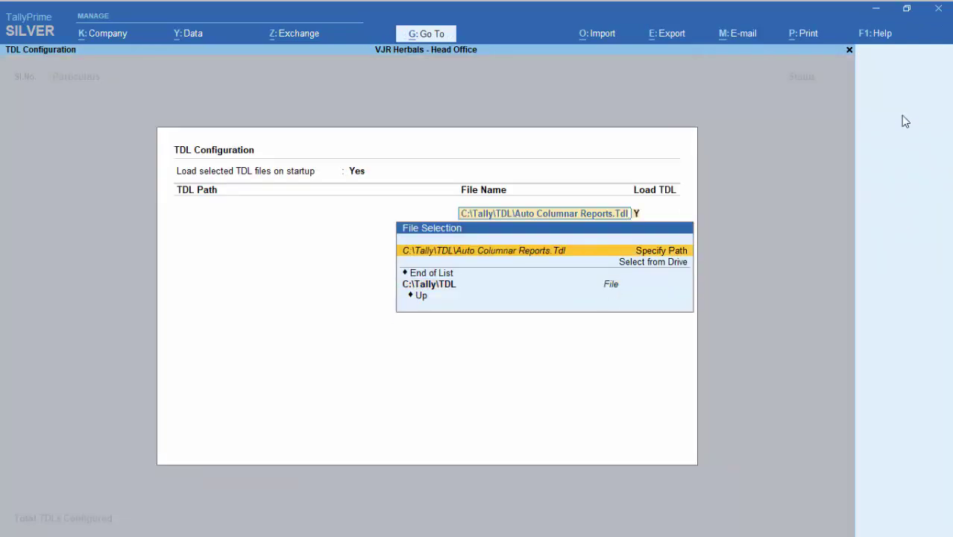
key(Return)
key(Return)
key(Return)
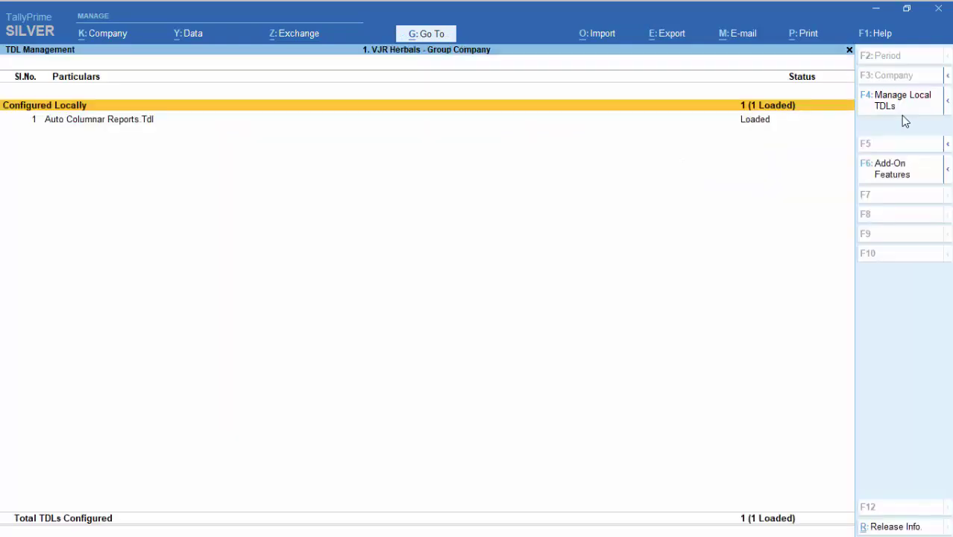
key(Escape)
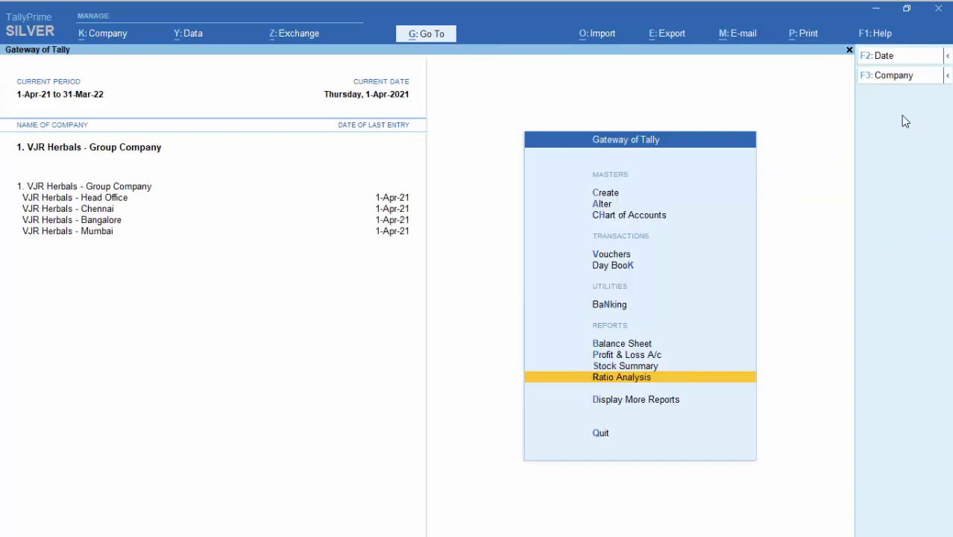
- View the default Balance Sheet and Profit & Loss A/c reports of the group company
key(Up)
key(Up)
key(Up)
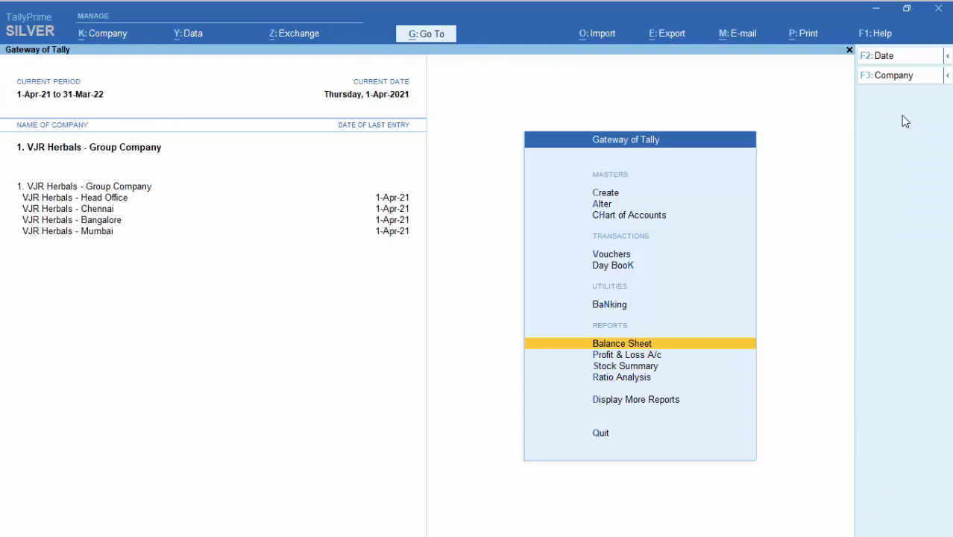
key(Return)
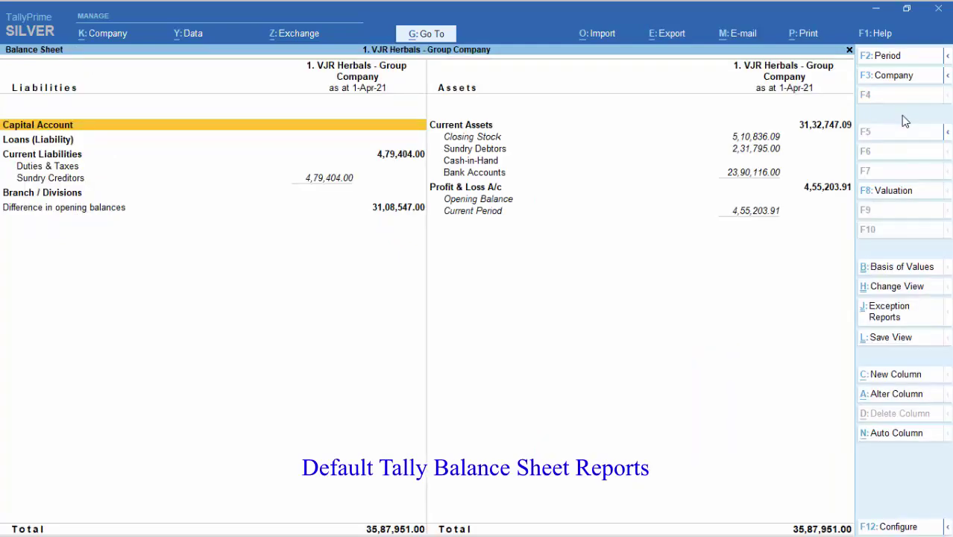
key(Escape)
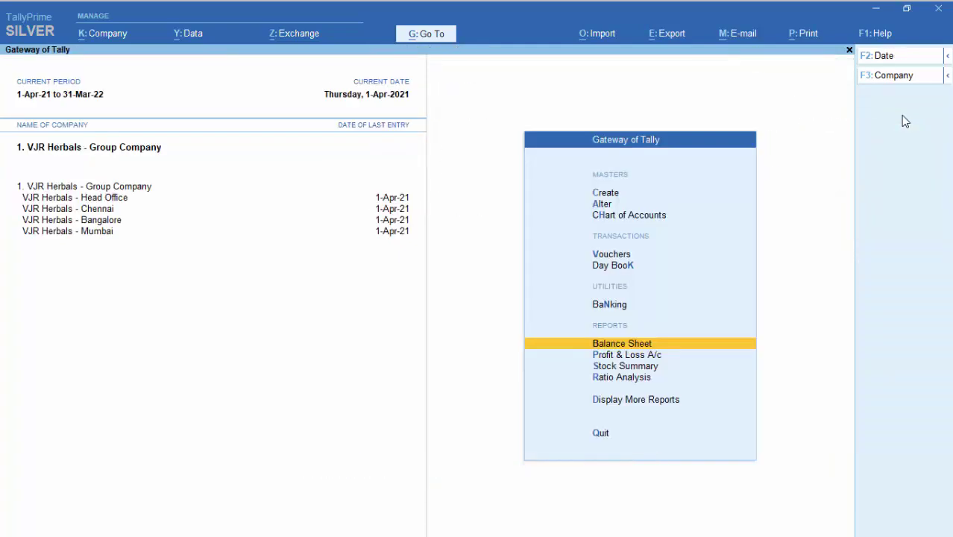
key(Down)
key(Return)
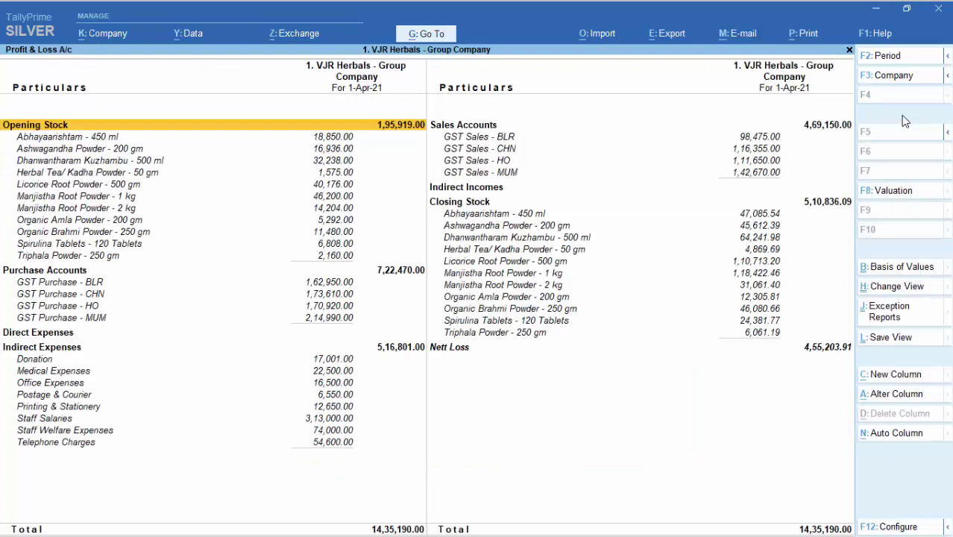
key(Escape)
- View the default Stock Summary and Ratio Analysis reports, and return to the Balance Sheet entry
key(Down)
key(Return)
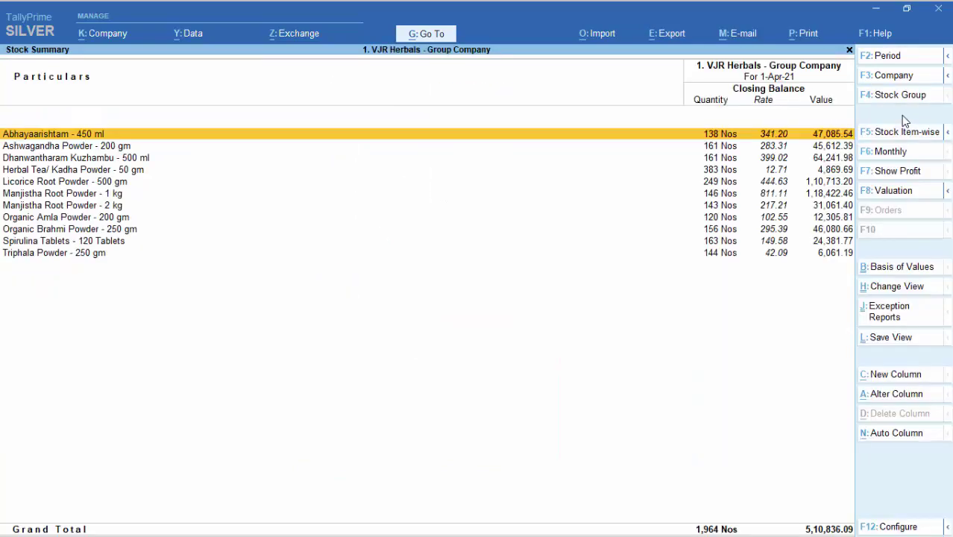
key(Escape)
key(Down)
key(Return)
key(Escape)
key(Up)
key(Up)
key(Up)
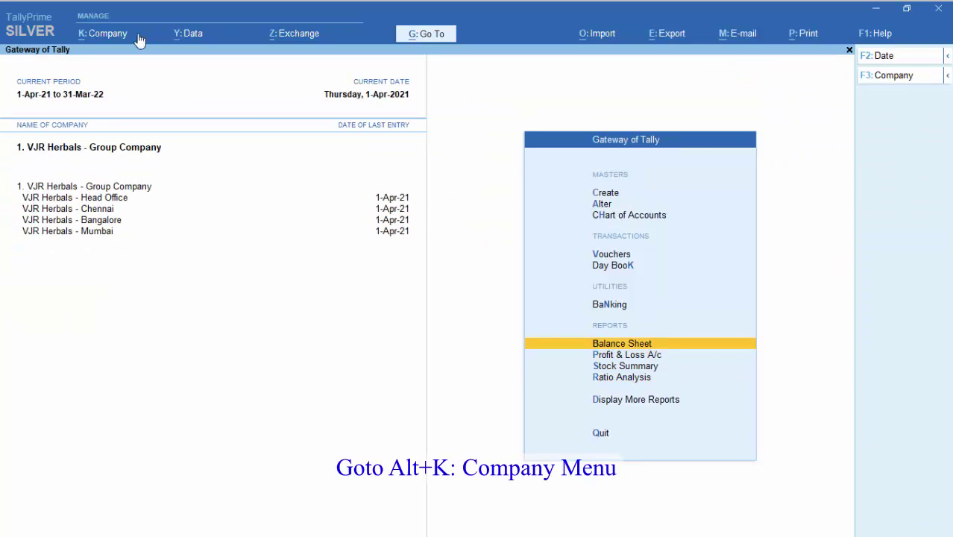
- Turn on the Auto Columnar option for the company and return to the Gateway of Tally
click(102, 37)
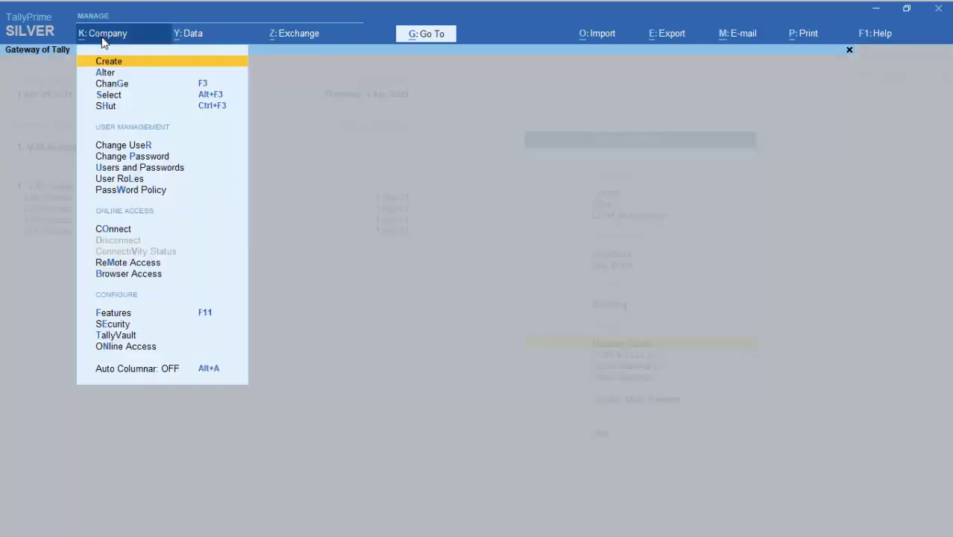
key(Down)
key(Down)
key(Down)
key(Down)
key(Down)
key(Down)
key(Down)
key(Down)
key(Down)
key(Down)
key(Down)
key(Down)
key(Down)
key(Down)
key(Down)
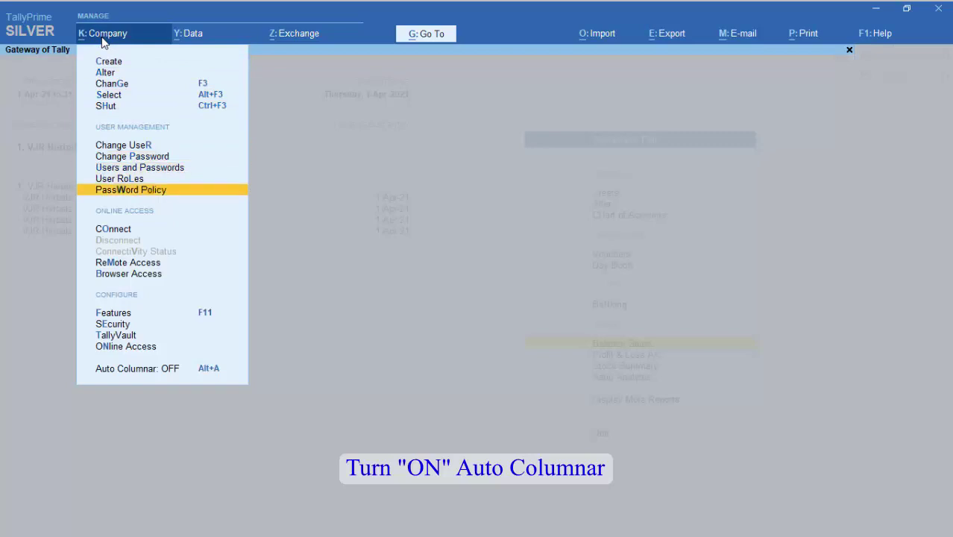
key(Down)
key(Down)
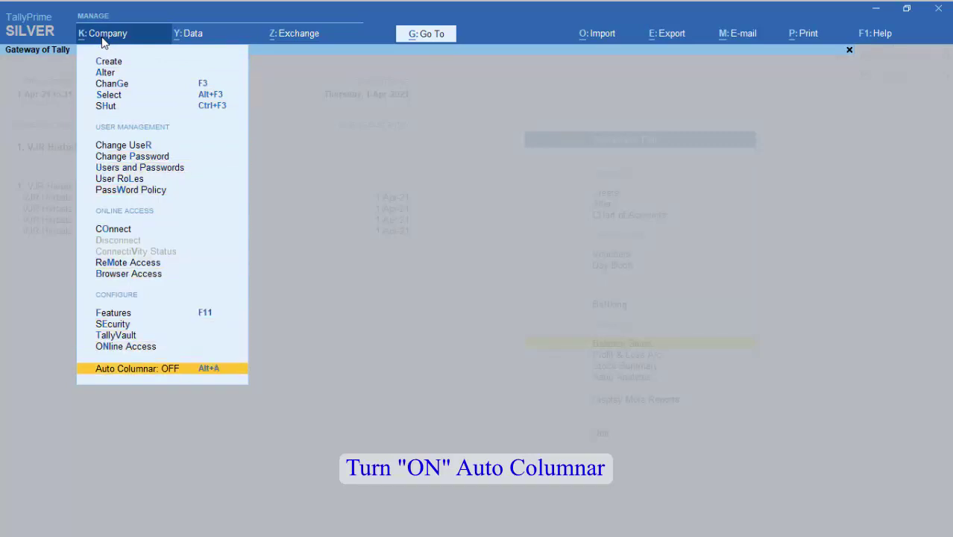
click(167, 376)
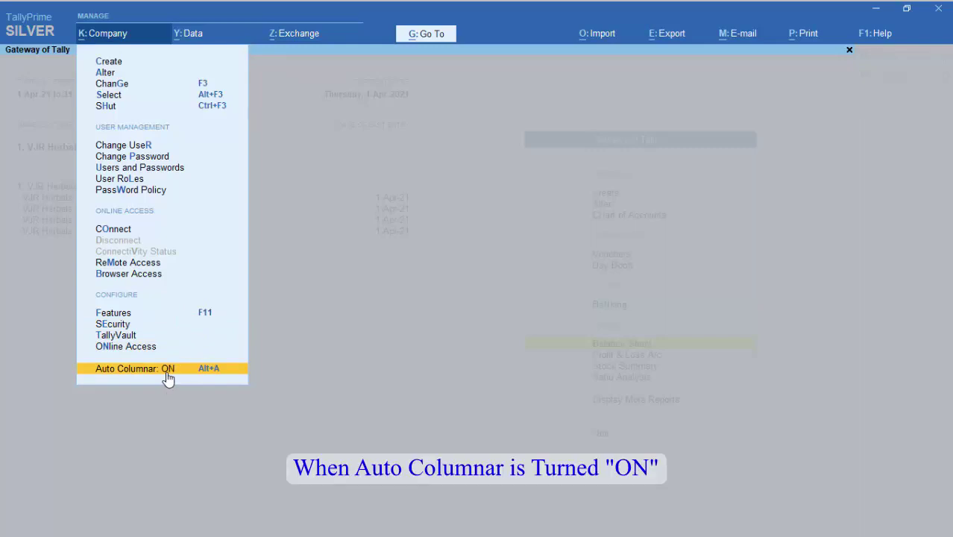
key(Escape)
- Open the Balance Sheet and examine its columns for the group company and all branches
key(Return)
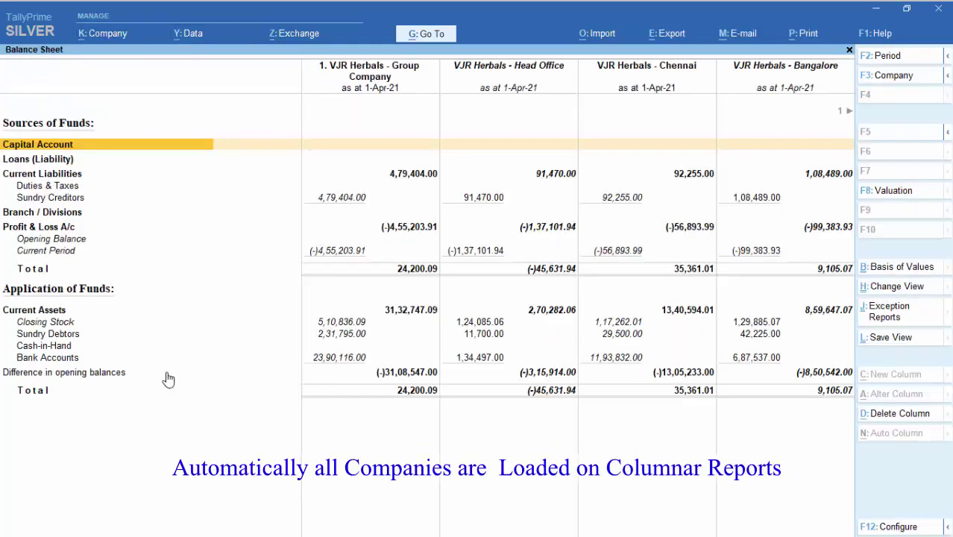
key(Down)
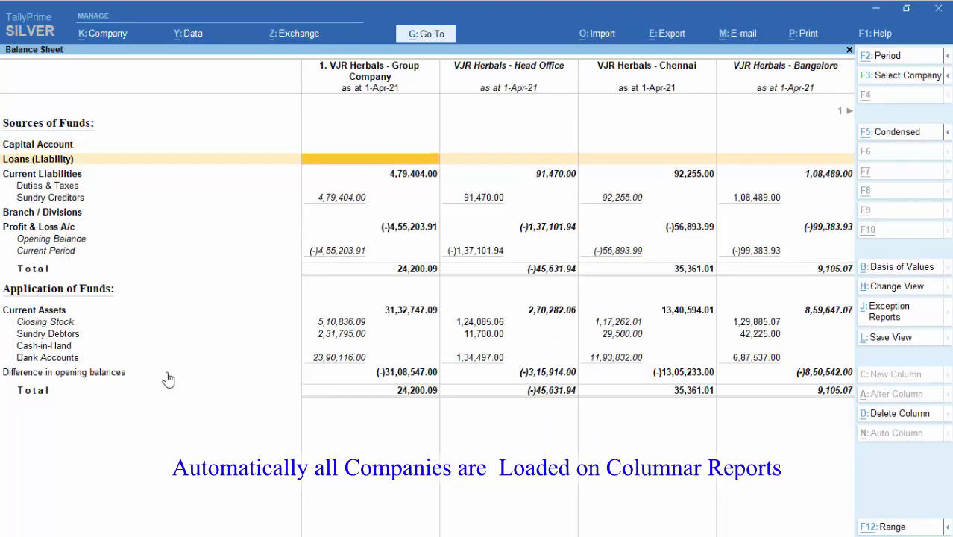
key(alt+F5)
key(alt+F5)
key(Right)
key(Right)
key(Right)
key(Right)
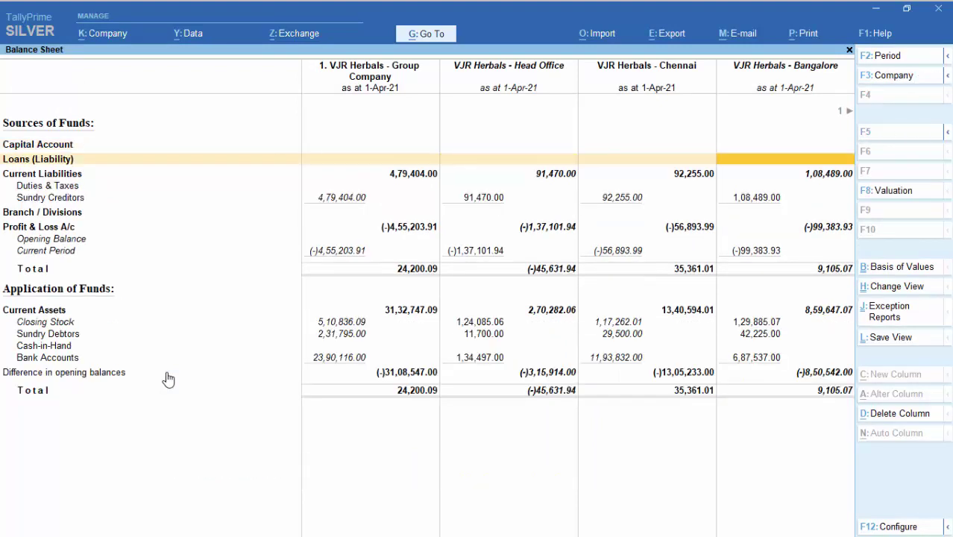
key(Left)
key(Down)
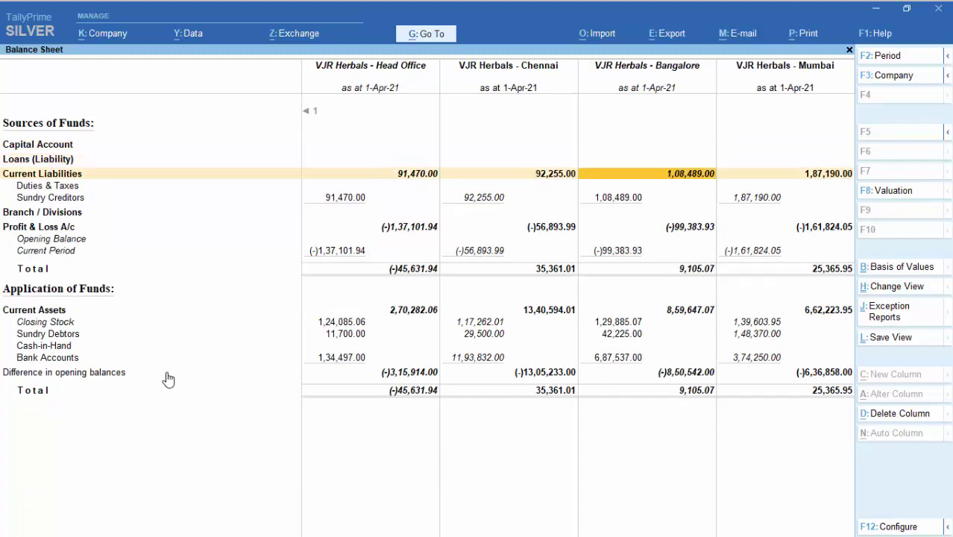
- Drill down from Current Liabilities in the Balance Sheet to the Sundry Creditors group summary
key(Return)
key(Right)
key(Right)
key(Right)
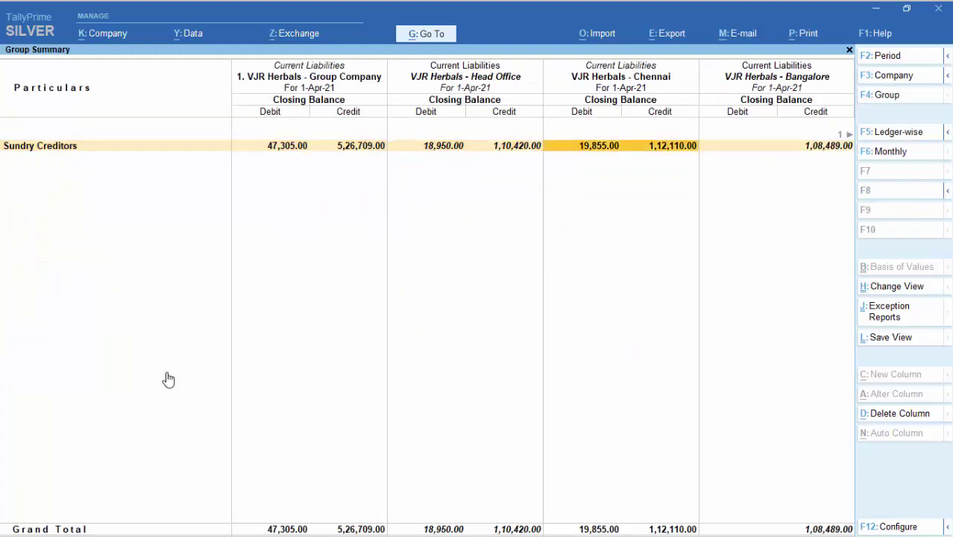
key(Right)
key(Return)
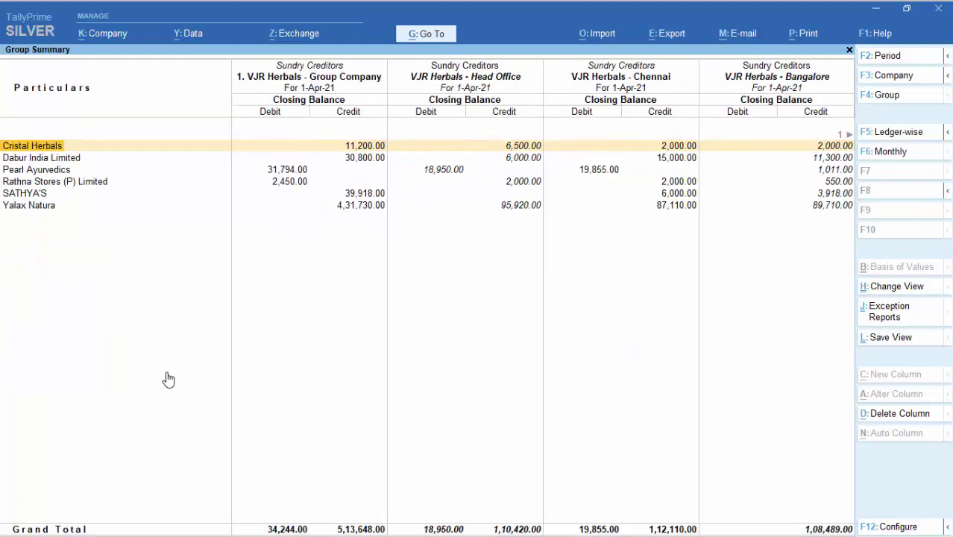
- Inspect the Cristal Herbals entry in the Bangalore column and return to the Balance Sheet
key(Right)
key(Right)
key(Right)
key(Right)
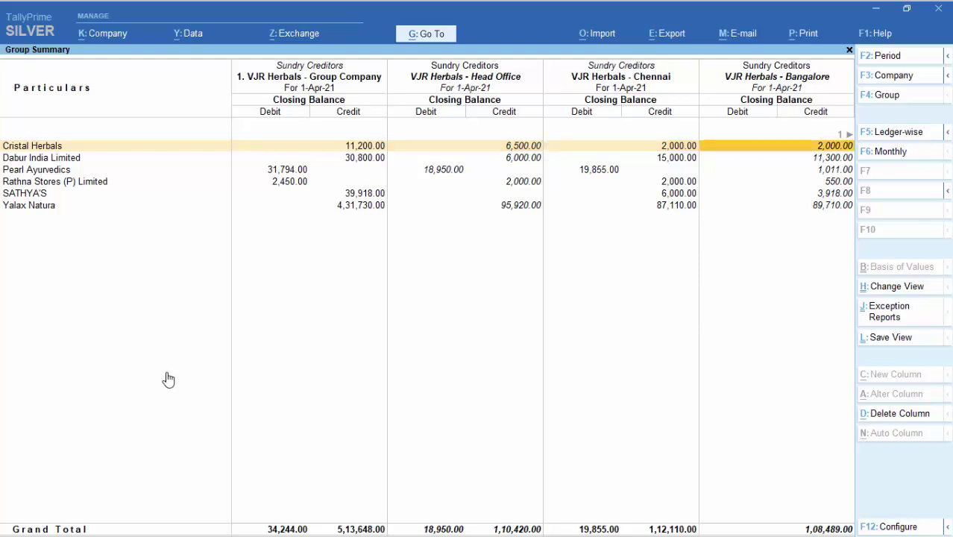
key(Return)
key(Escape)
key(Escape)
key(Escape)
- Delete the VJR Herbals - Chennai column from the Balance Sheet, review the remaining columns and close the report
key(Left)
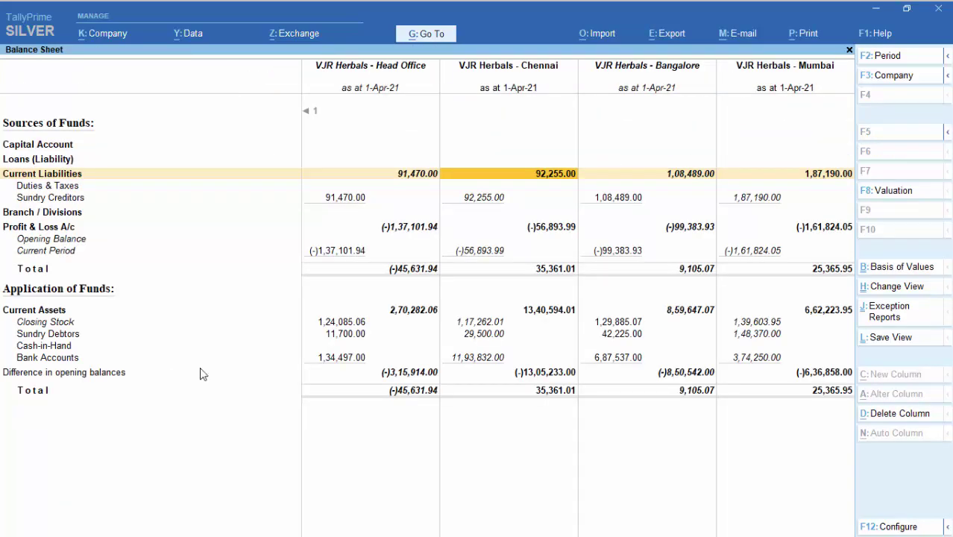
click(919, 423)
key(Right)
key(Right)
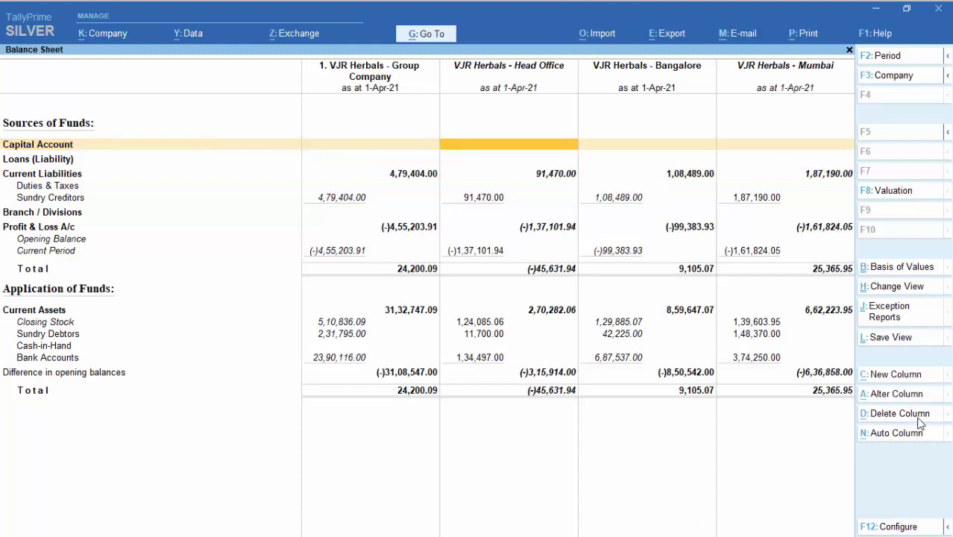
key(Down)
key(Down)
key(Escape)
- Open the Profit & Loss A/c report and examine its company columns across to Mumbai
key(Down)
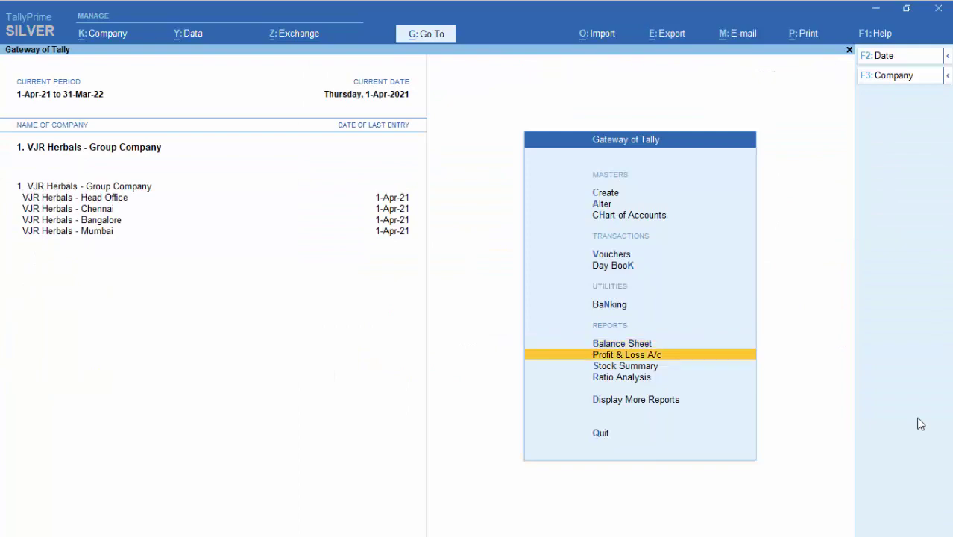
key(Return)
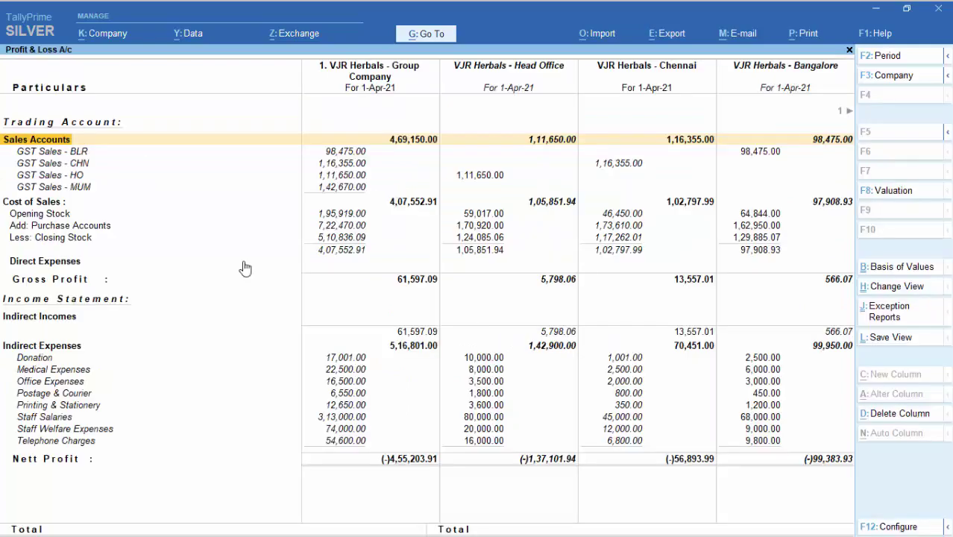
key(Right)
key(Down)
key(Right)
key(Right)
key(Right)
key(Right)
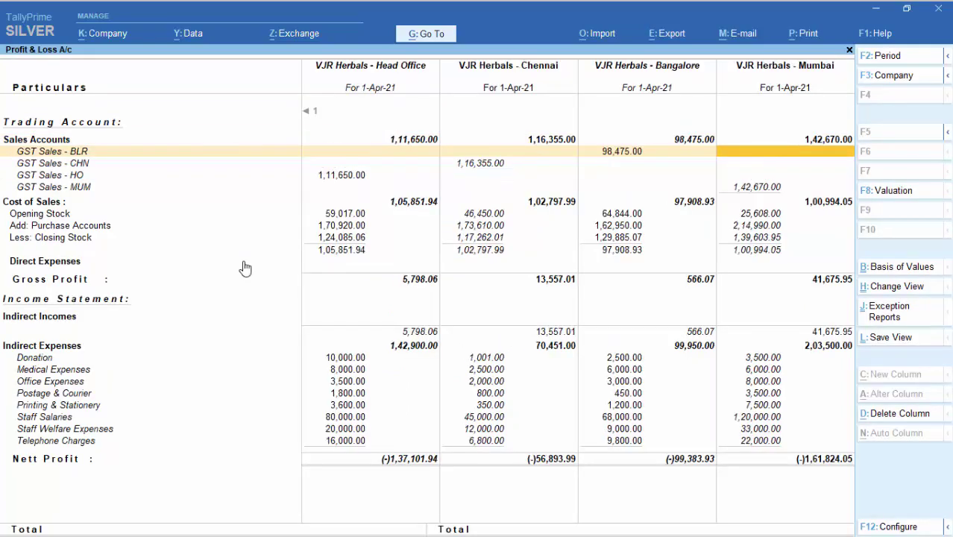
- Drill down from GST Sales - BLR in the Bangalore column to its ledger vouchers
key(Left)
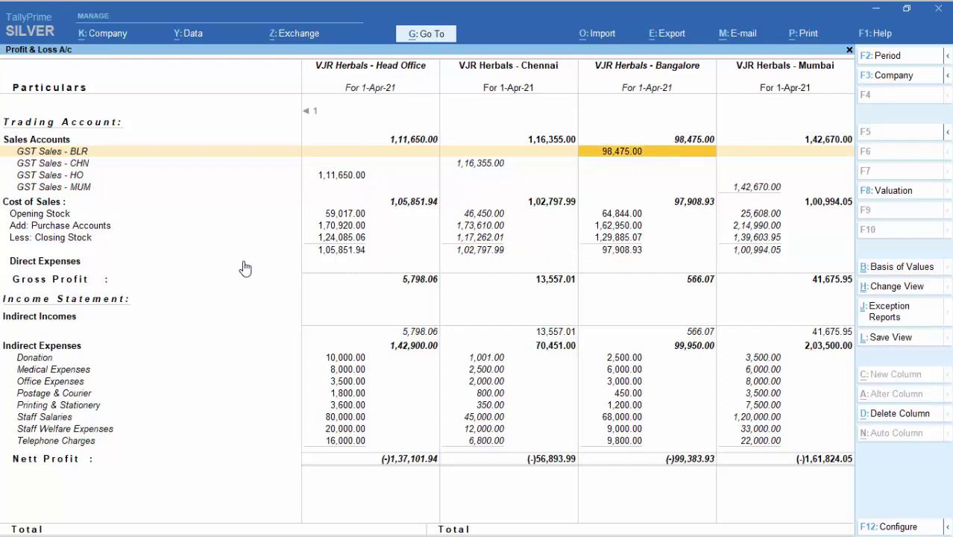
key(Return)
key(Return)
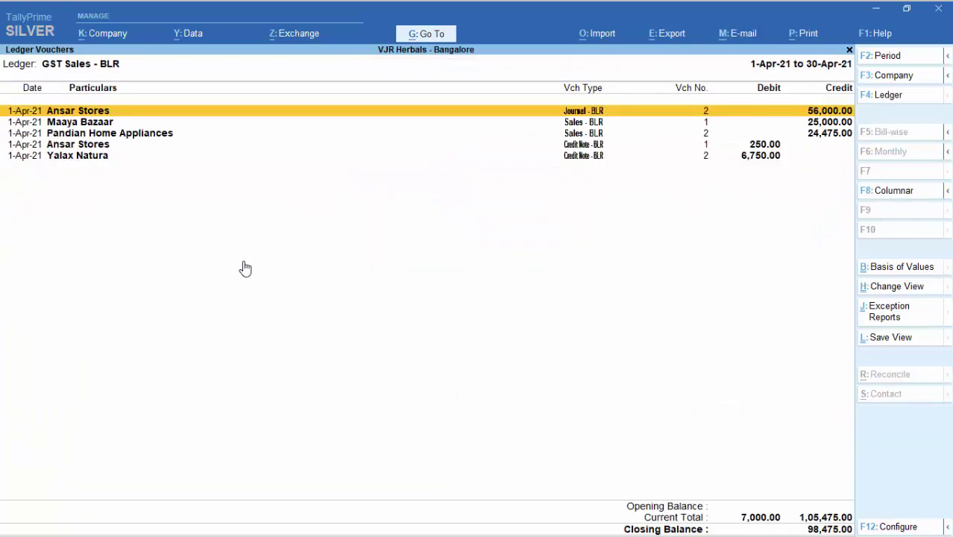
- Return to the Profit & Loss A/c and inspect GST Sales - CHN in the Chennai column down to its ledger vouchers
key(Escape)
key(Escape)
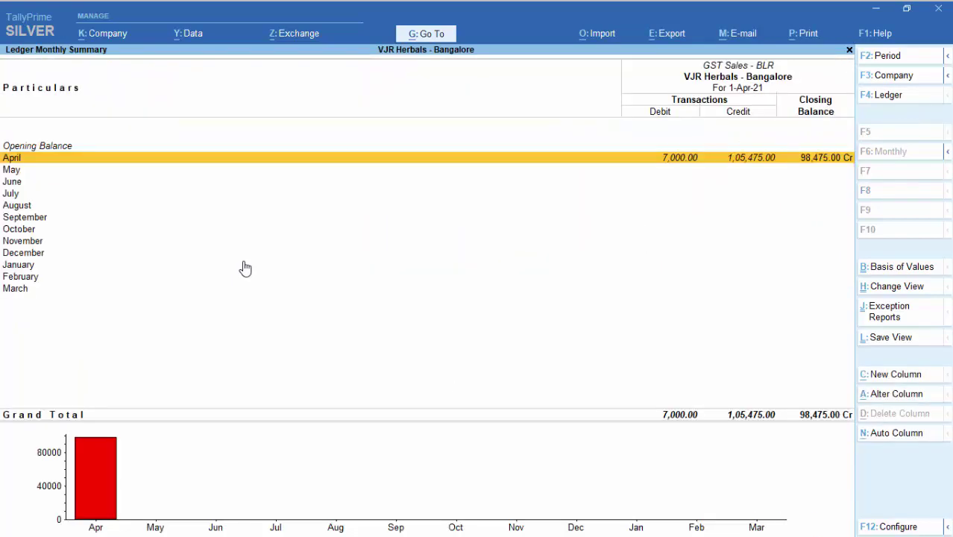
key(Left)
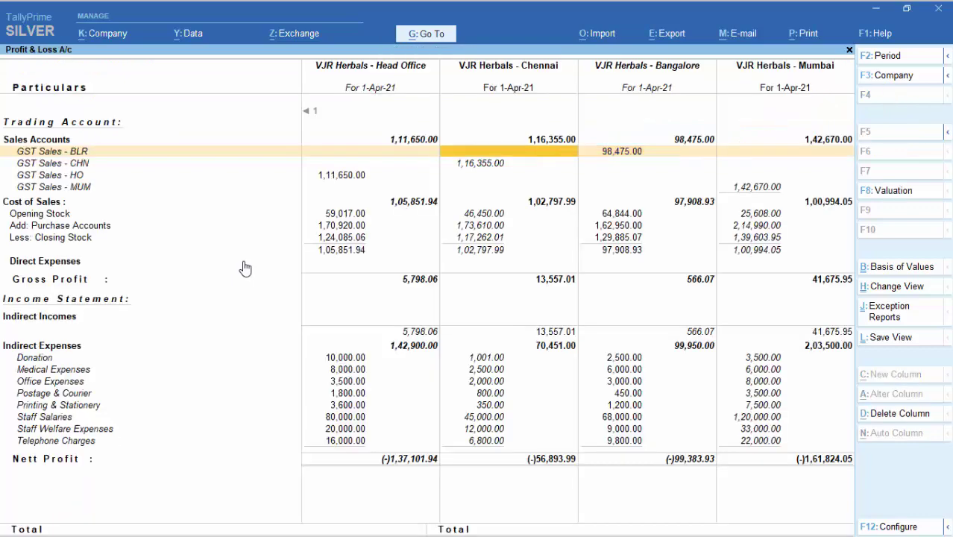
key(Down)
key(Return)
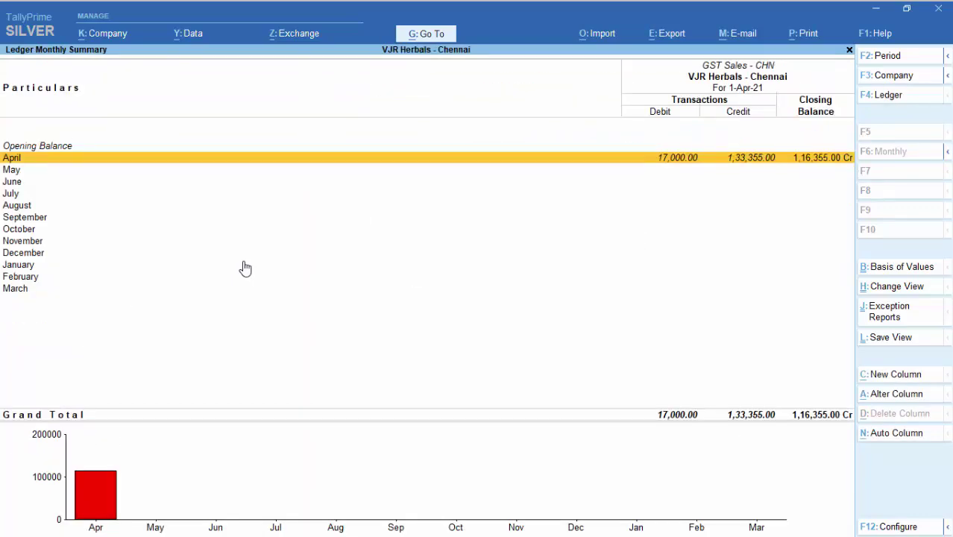
key(Return)
key(Escape)
key(Escape)
- Review the remaining Profit & Loss A/c rows for the Chennai column and close the report
key(Down)
key(Down)
key(Down)
key(Down)
key(Down)
key(Down)
key(Down)
key(Down)
key(Down)
key(Down)
key(Down)
key(Down)
key(Down)
key(Down)
key(Down)
key(Down)
key(Down)
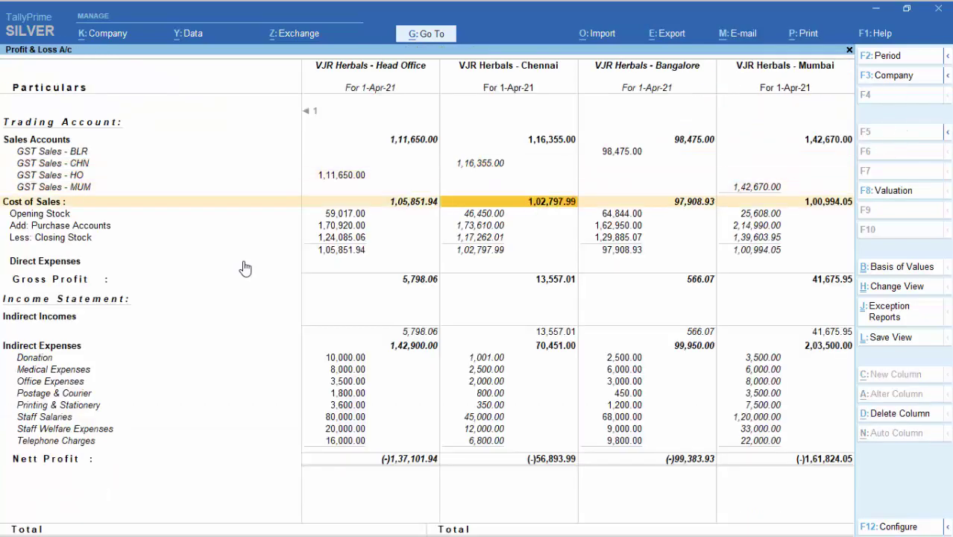
key(Left)
key(Escape)
- Open the Stock Summary, examine its company columns from Group Company across to Mumbai, and close it
key(Down)
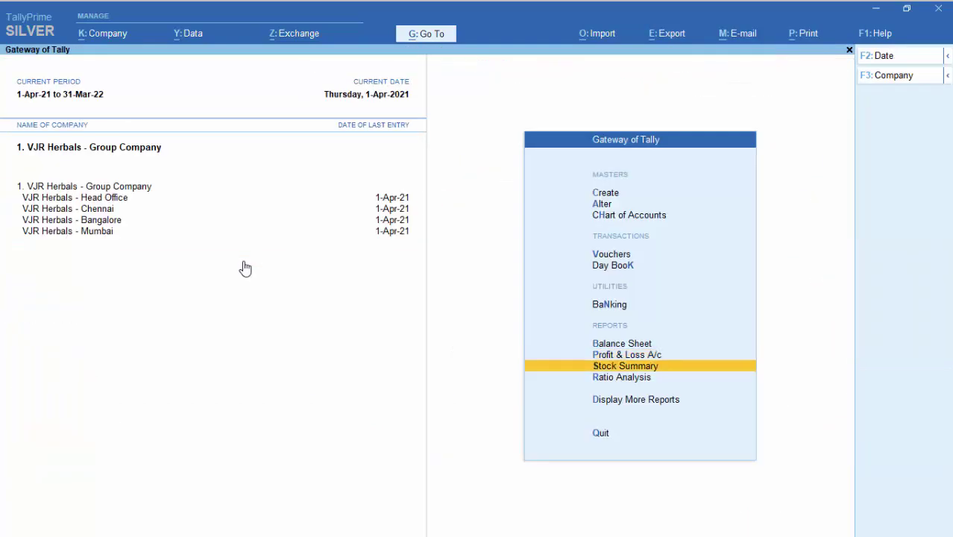
key(Return)
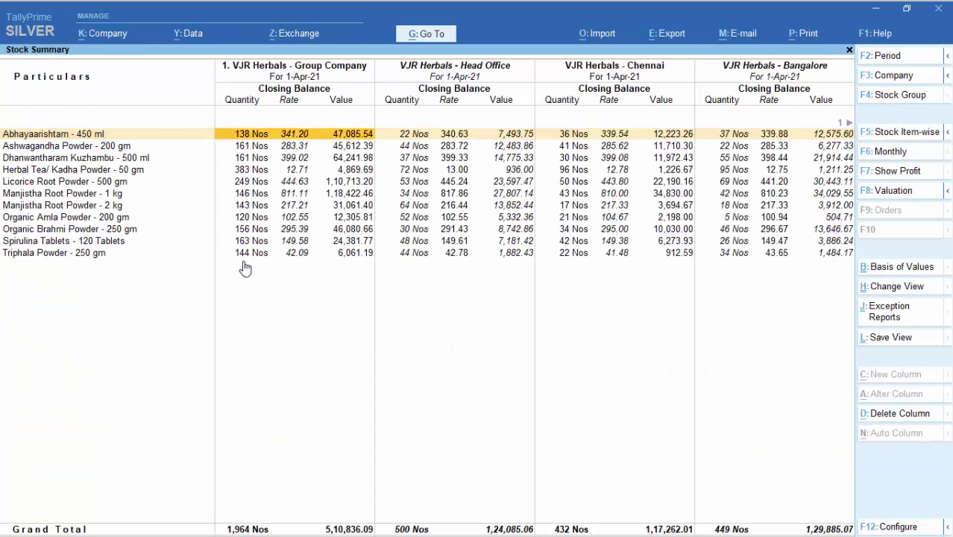
key(Right)
key(Right)
key(Right)
key(Right)
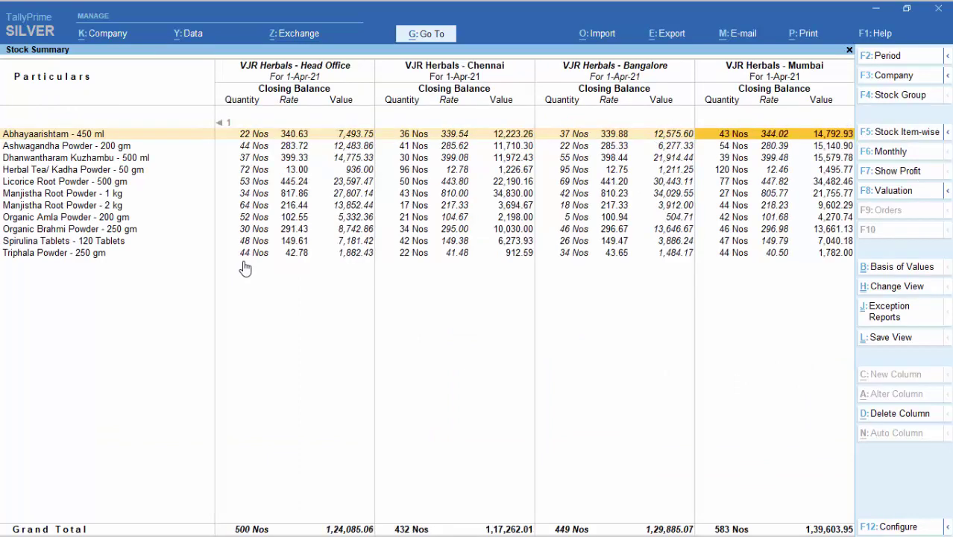
key(Left)
key(Left)
key(Left)
key(Left)
key(Left)
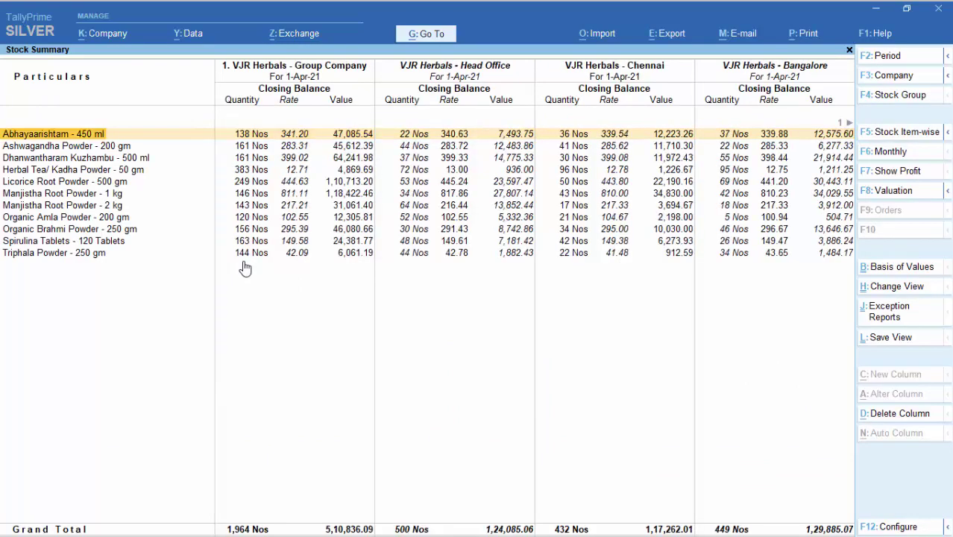
key(Escape)
- Open Ratio Analysis, compare the Working Capital row across all company columns, and close the report
key(Down)
key(Return)
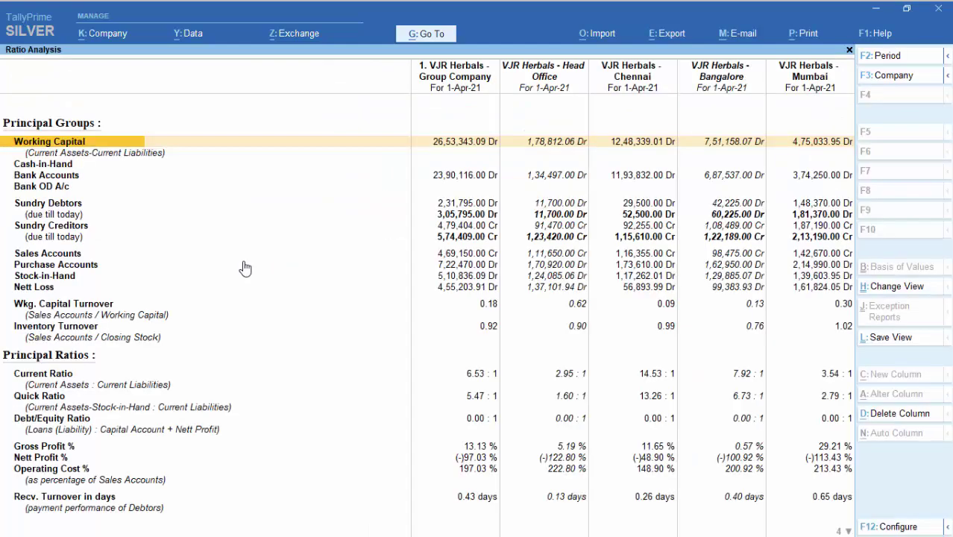
key(Right)
key(Right)
key(Right)
key(Right)
key(Right)
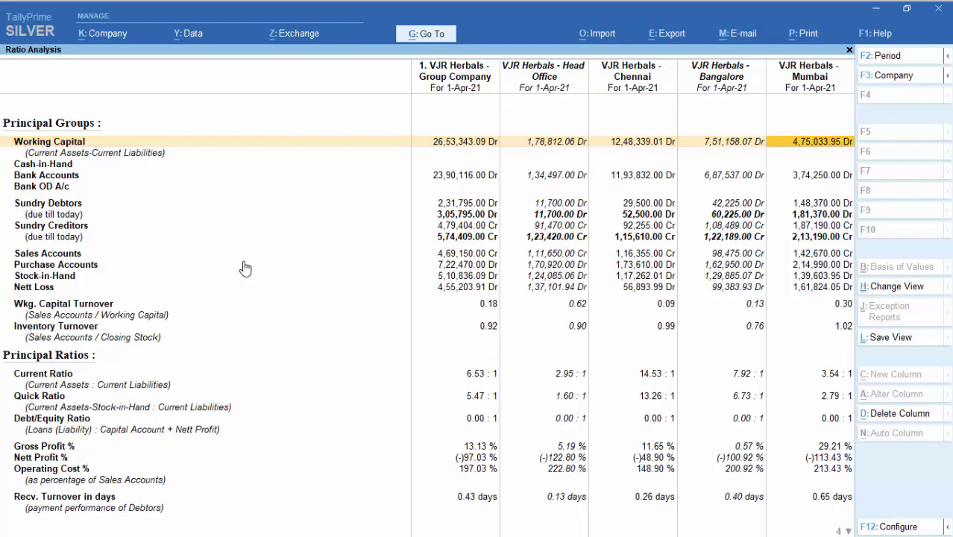
key(Left)
key(Left)
key(Left)
key(Left)
key(Escape)
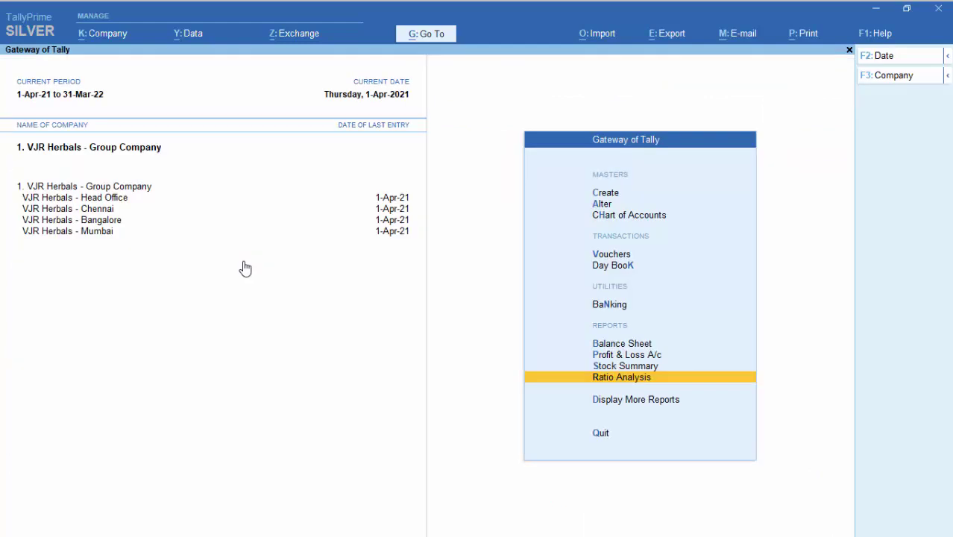
- Switch to VJR Herbals - Head Office and check its Position Index in Auto Columnar Reports among the TDL add-on features
click(124, 204)
key(ctrl+alt+t)
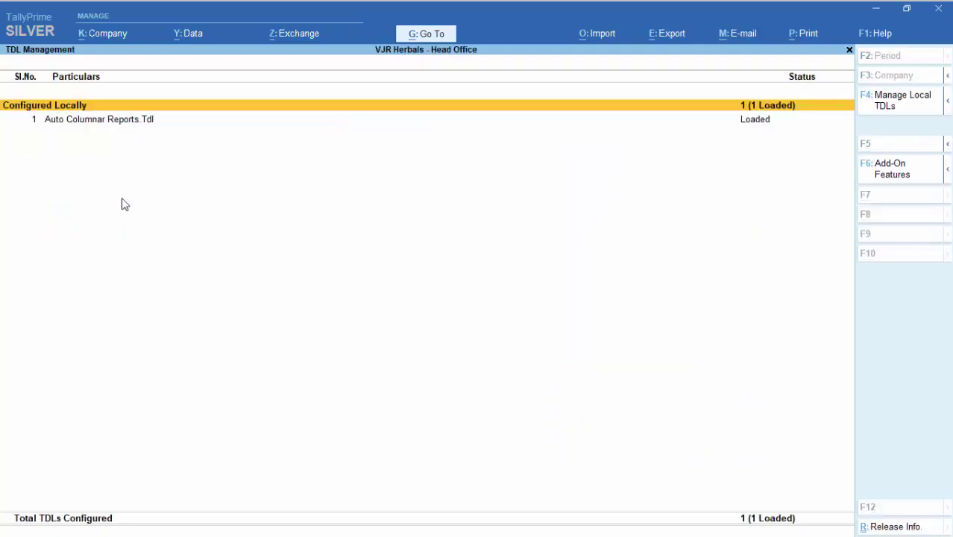
key(F6)
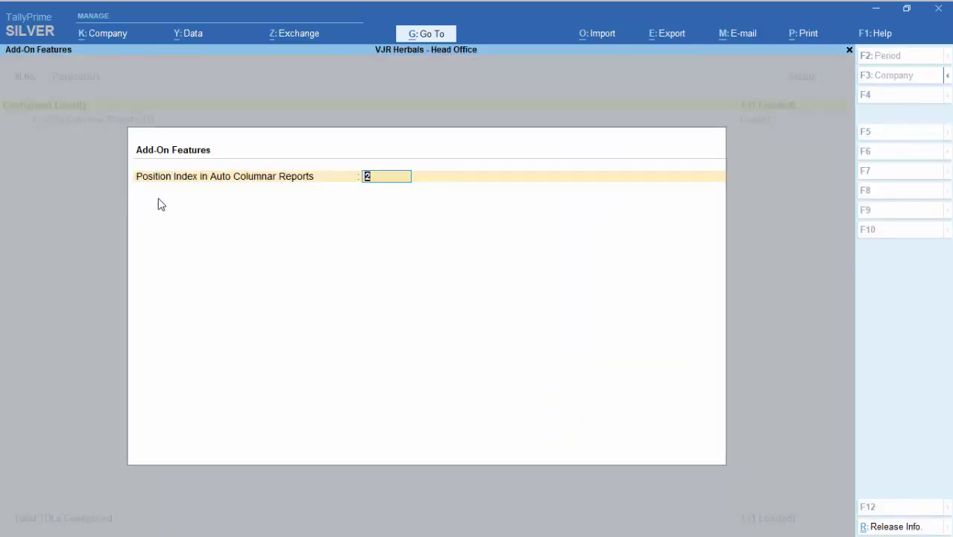
key(BackSpace)
key(Escape)
key(y)
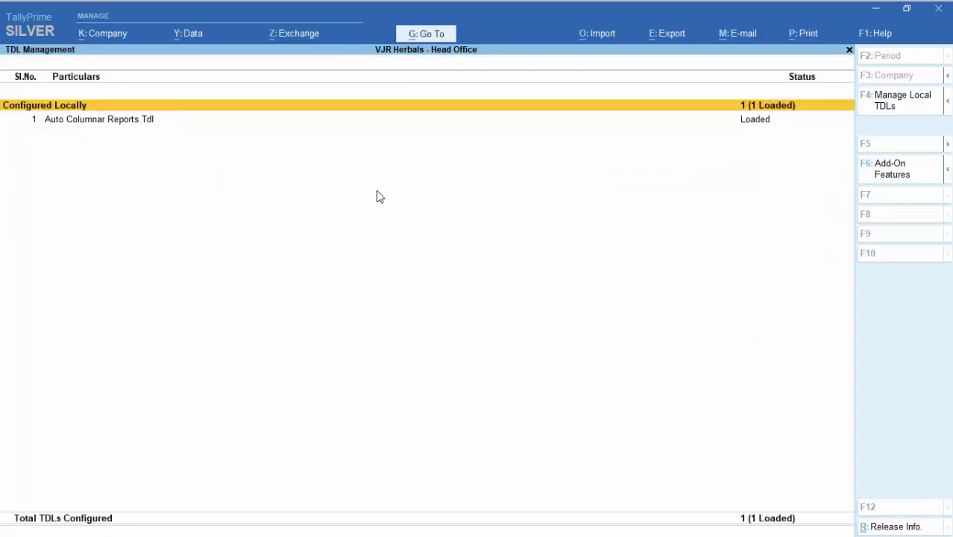
key(Escape)
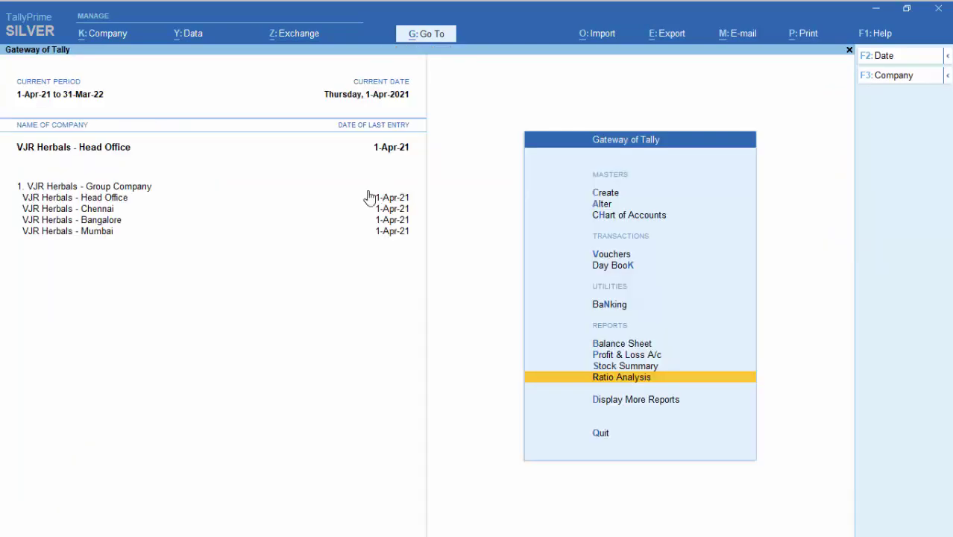
- Switch to VJR Herbals - Bangalore and check its Position Index in Auto Columnar Reports among the TDL add-on features
click(106, 221)
key(ctrl+alt+t)
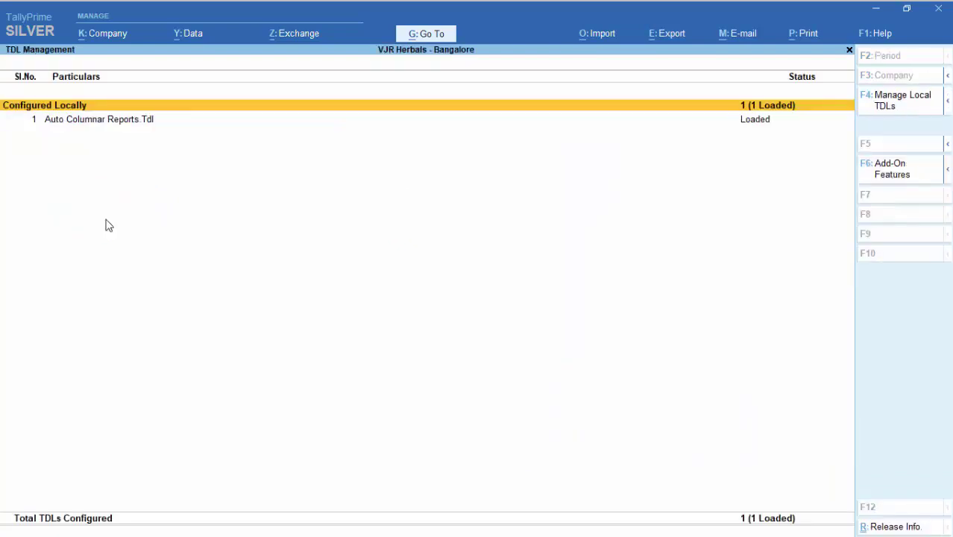
key(F6)
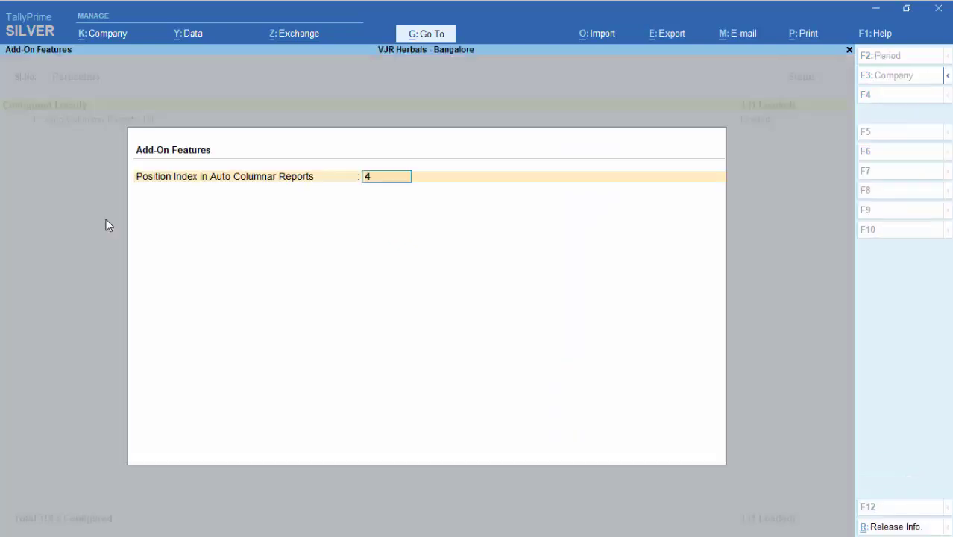
text(4)
key(Escape)
key(Escape)
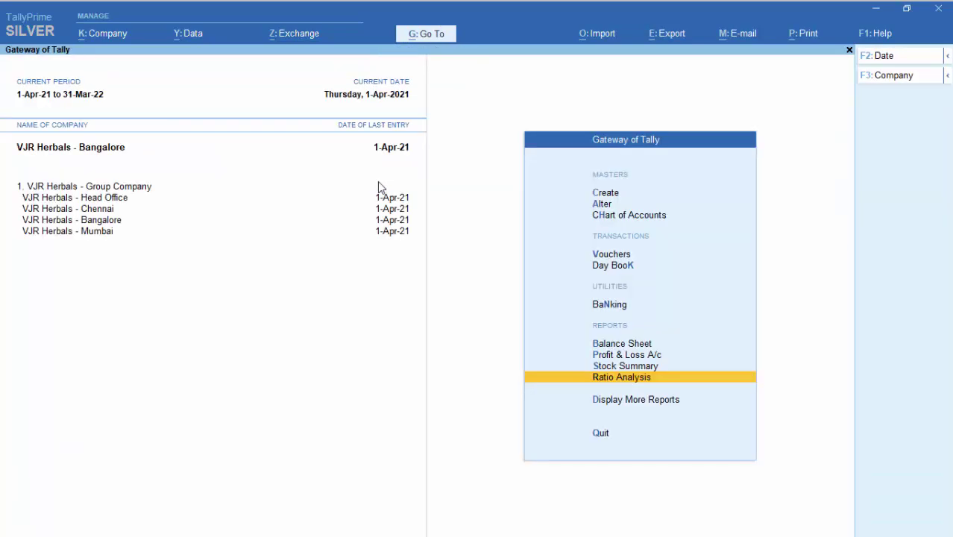
- Open the Trial Balance and look through its company columns along the Current Liabilities row
key(Down)
key(Return)
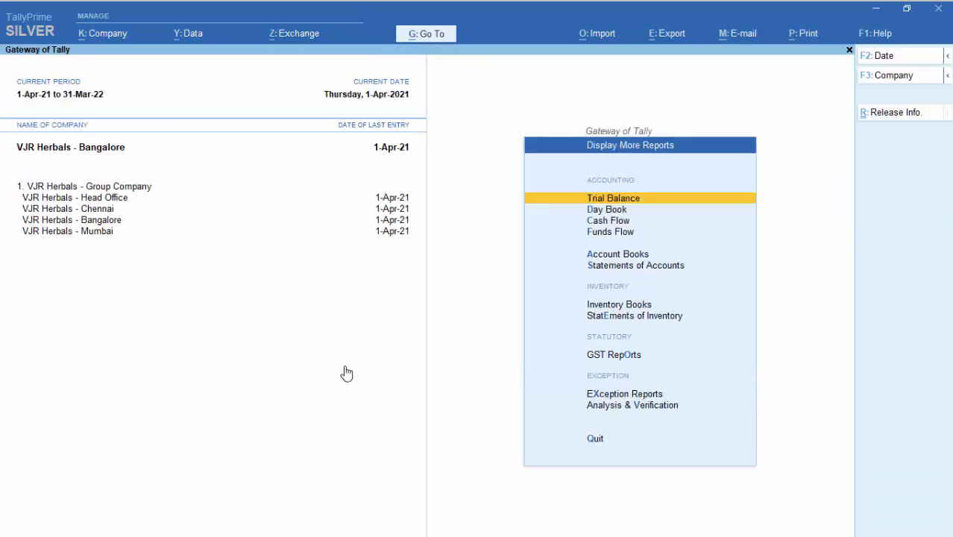
key(Return)
key(Right)
key(Right)
key(Right)
key(Right)
key(Right)
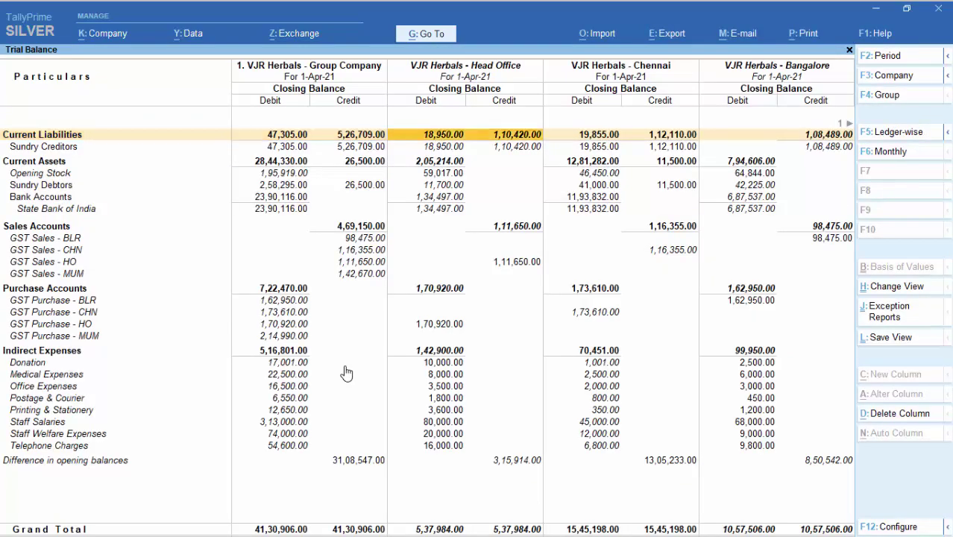
key(Left)
key(Left)
key(Left)
key(Left)
key(Left)
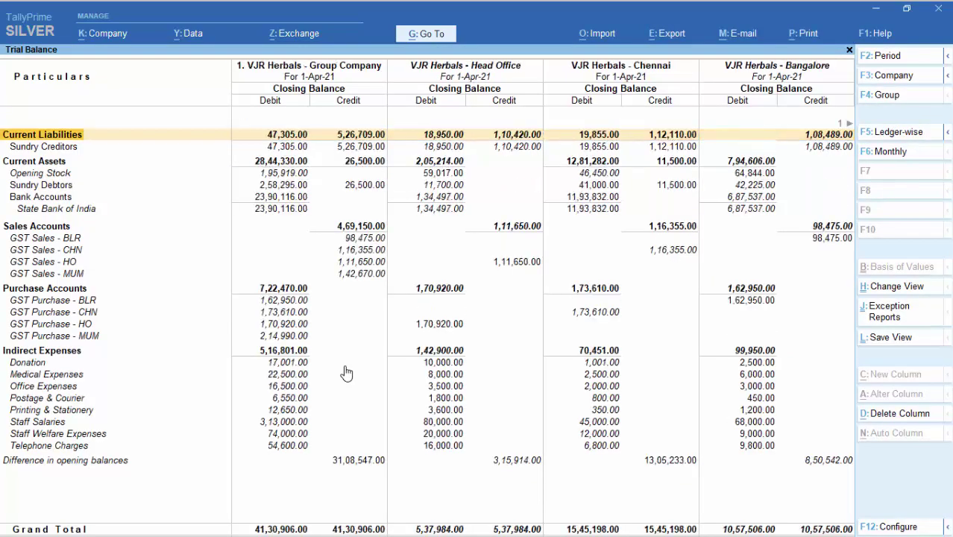
- Expand Sundry Debtors in the Trial Balance and compare the Ansar Stores balances across the companies to Mumbai
key(Down)
key(Down)
key(Down)
key(Down)
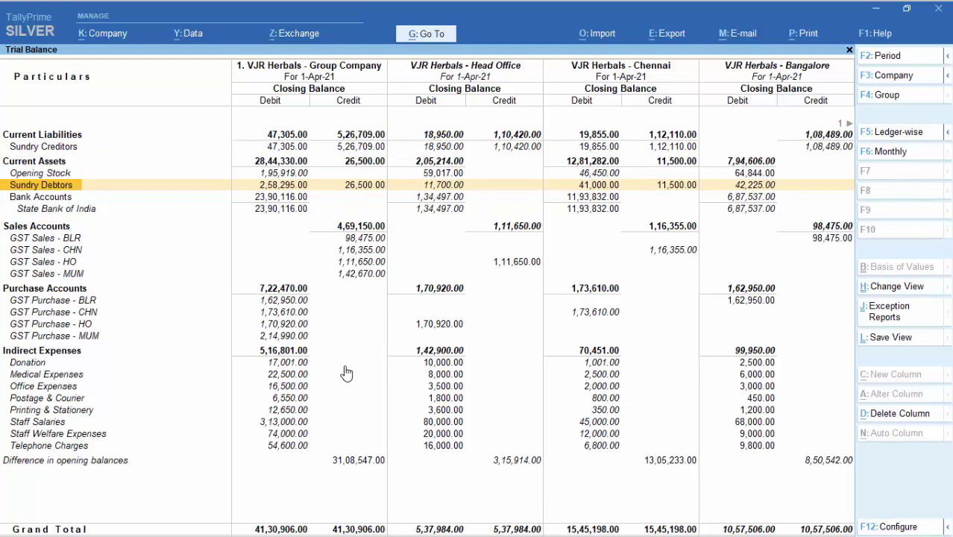
key(shift+Return)
key(Down)
key(Right)
key(Right)
key(Right)
key(Right)
key(Right)
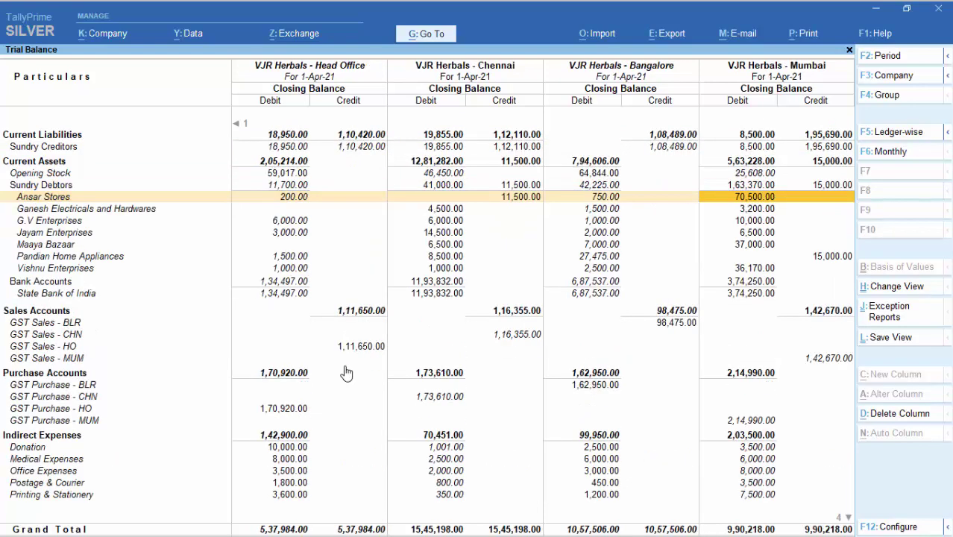
key(Left)
key(Left)
key(Left)
key(Left)
key(Left)
key(Left)
key(Left)
key(Left)
key(Left)
- Review the Trial Balance down to Telephone Charges, compare that row across the companies, and close the report
key(Down)
key(Down)
key(Down)
key(Down)
key(Down)
key(Down)
key(Down)
key(Down)
key(Down)
key(Down)
key(Down)
key(Down)
key(Down)
key(Down)
key(Down)
key(Down)
key(Down)
key(Down)
key(Down)
key(Down)
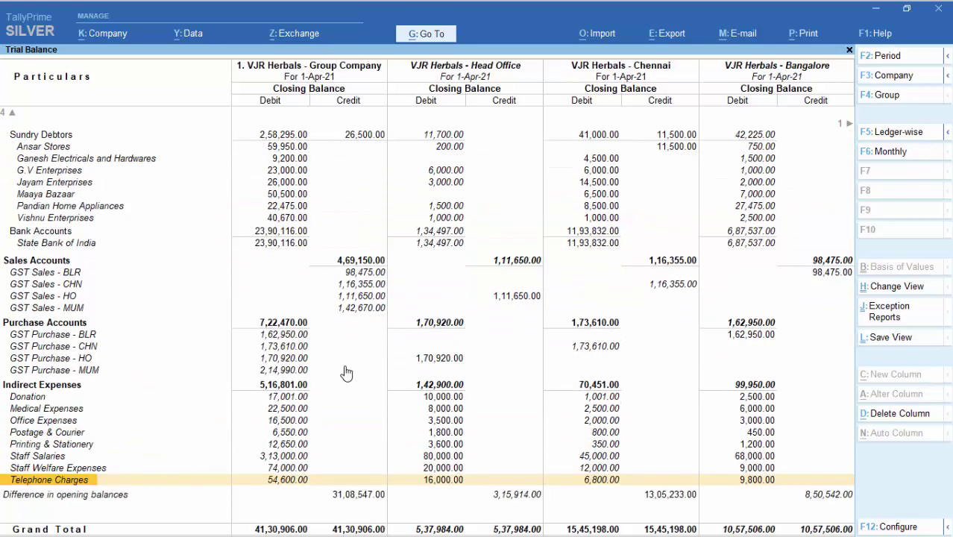
key(Right)
key(Right)
key(Right)
key(Right)
key(Right)
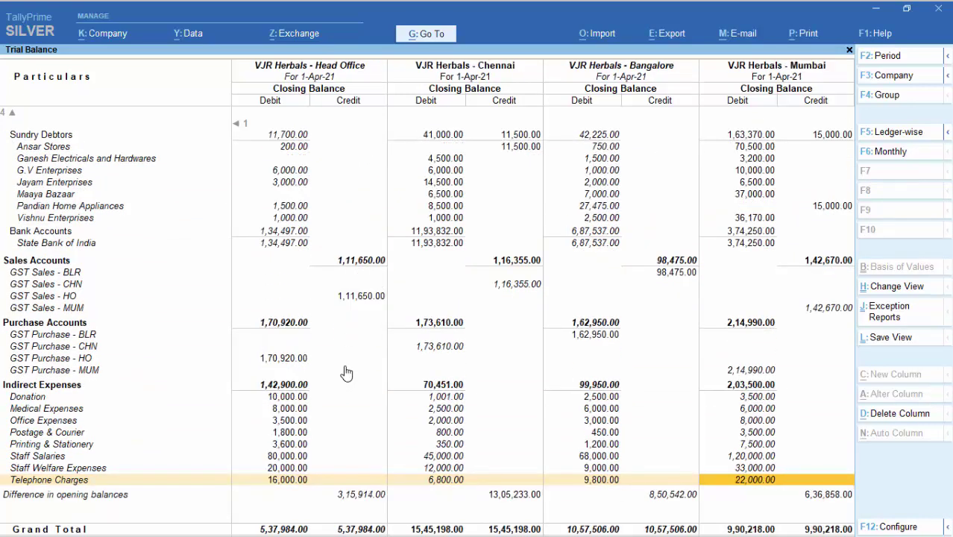
key(Escape)
- Open the Cash Flow report and drill down into April for VJR Herbals - Chennai
key(Down)
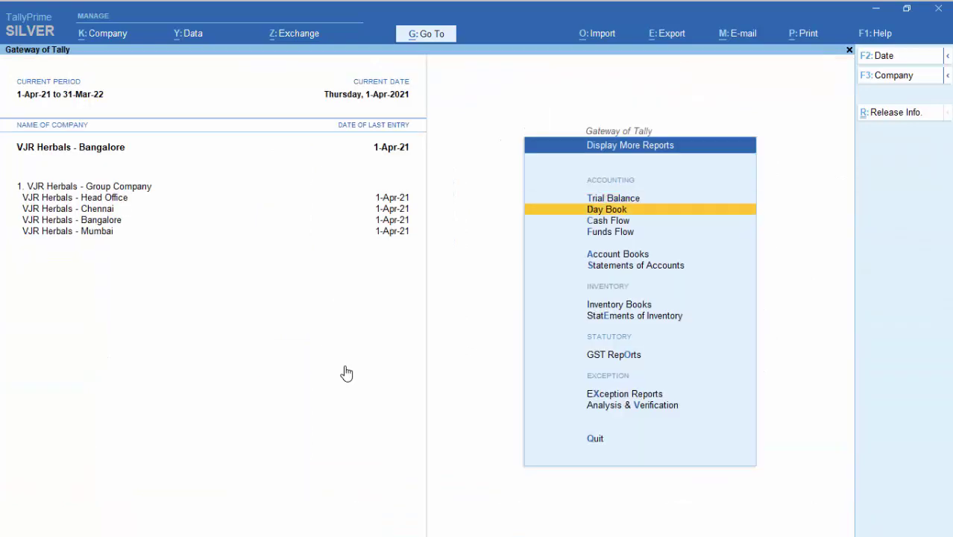
key(Down)
key(Return)
key(Right)
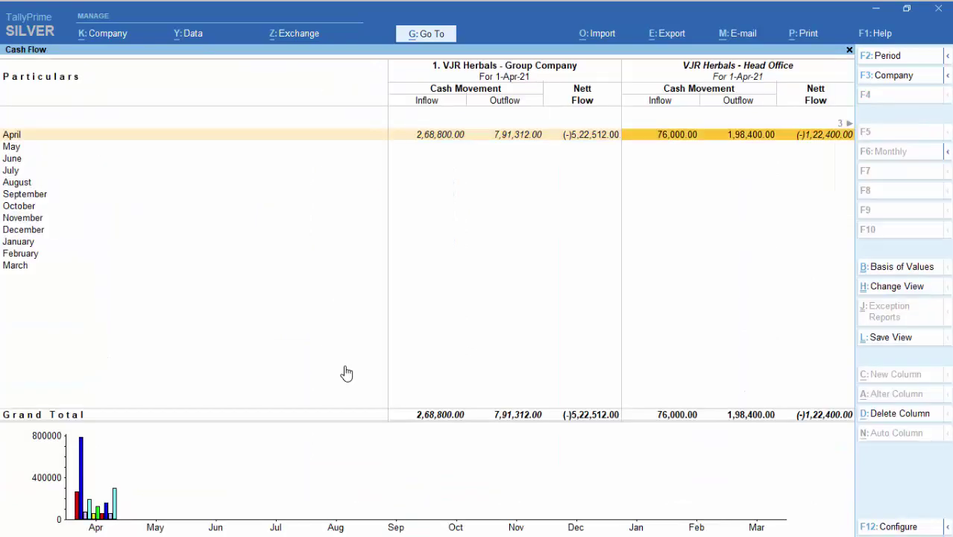
key(Right)
key(Return)
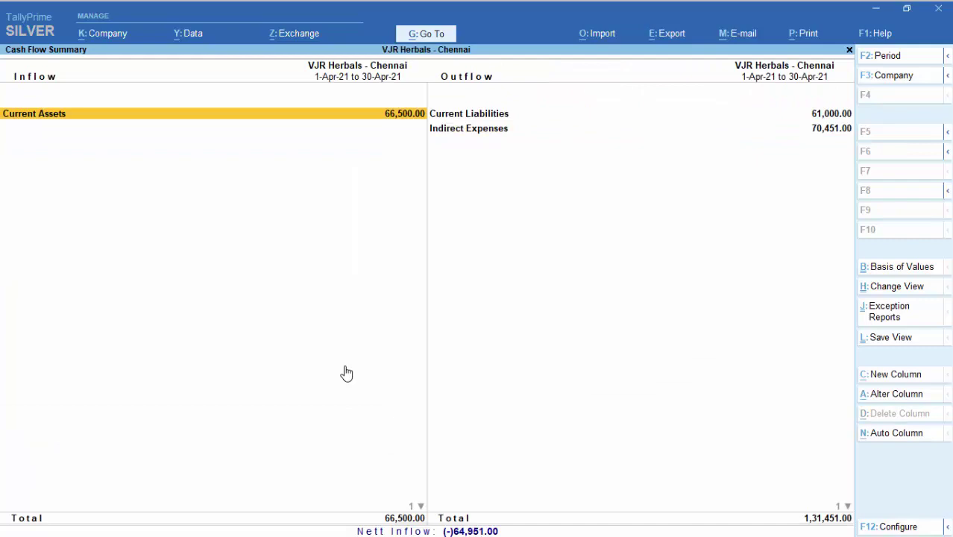
- Inspect the April cash flow summary for VJR Herbals - Bangalore and close the Cash Flow report
key(Escape)
key(Right)
key(Return)
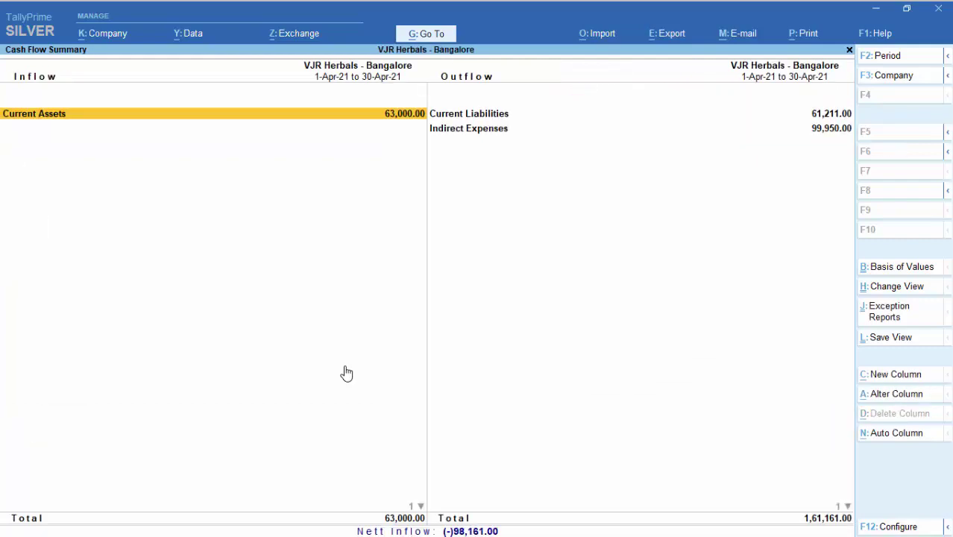
key(Escape)
key(Escape)
- Open the Funds Flow report, examine April across the company columns, and close it
key(Down)
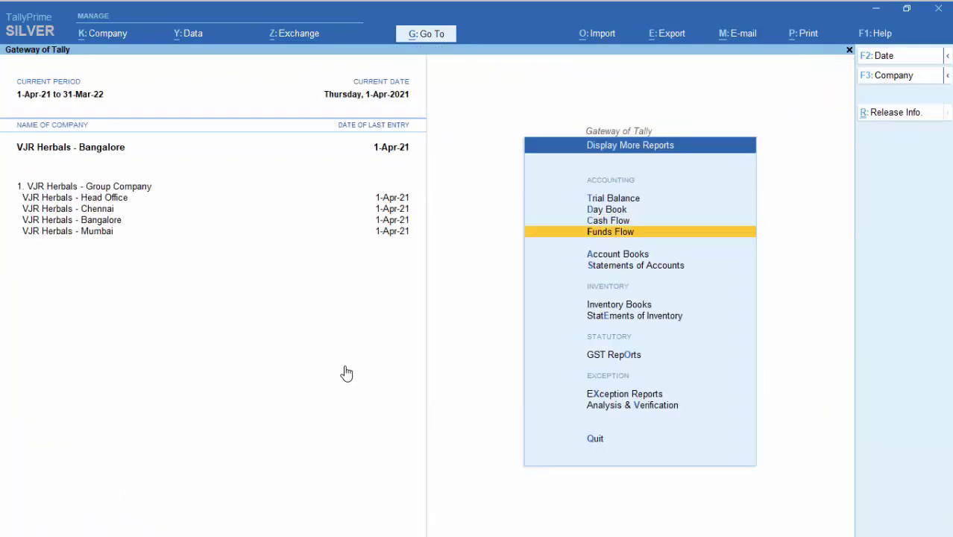
key(Return)
key(Right)
key(Right)
key(Right)
key(Right)
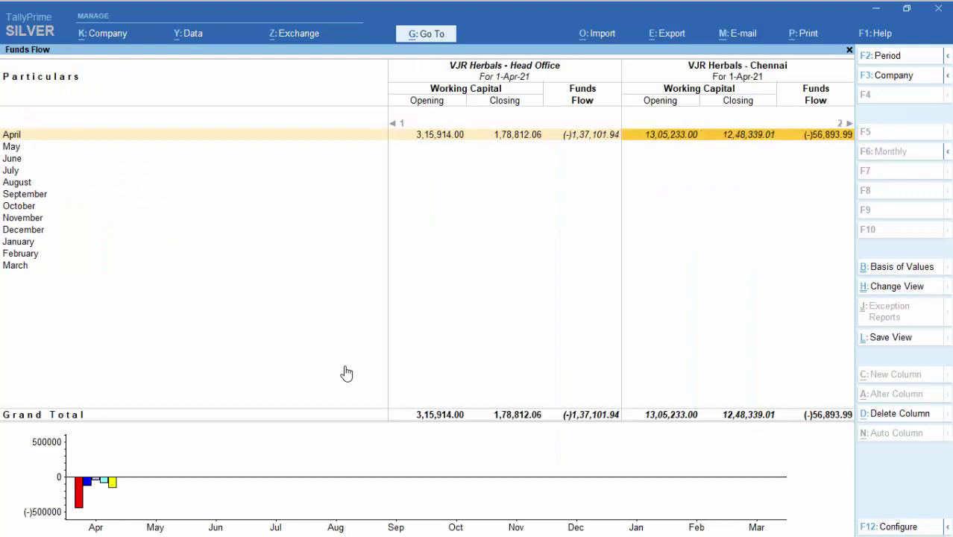
key(Escape)
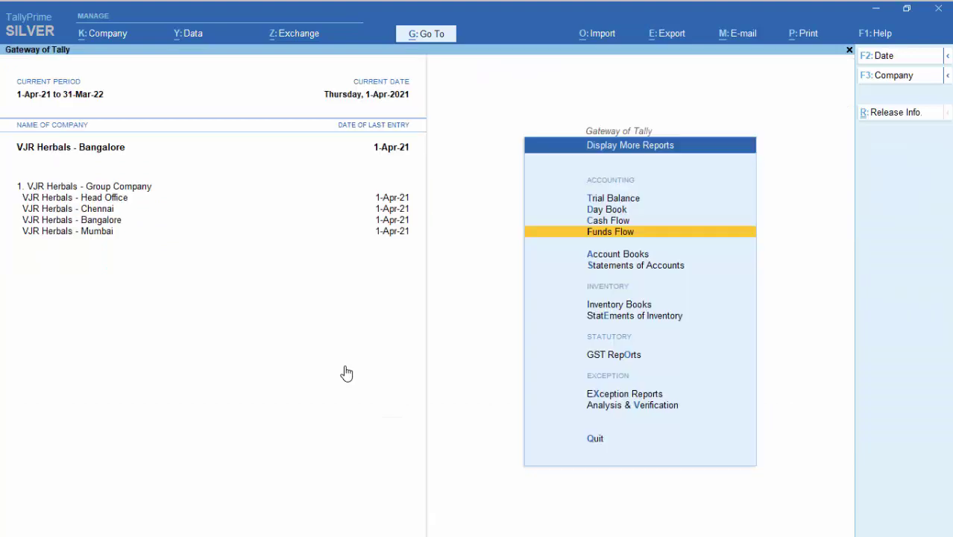
- Open the Cash/Bank Book(s) summary from Account Books and compare State Bank of India across the companies to Mumbai
key(Down)
key(Return)
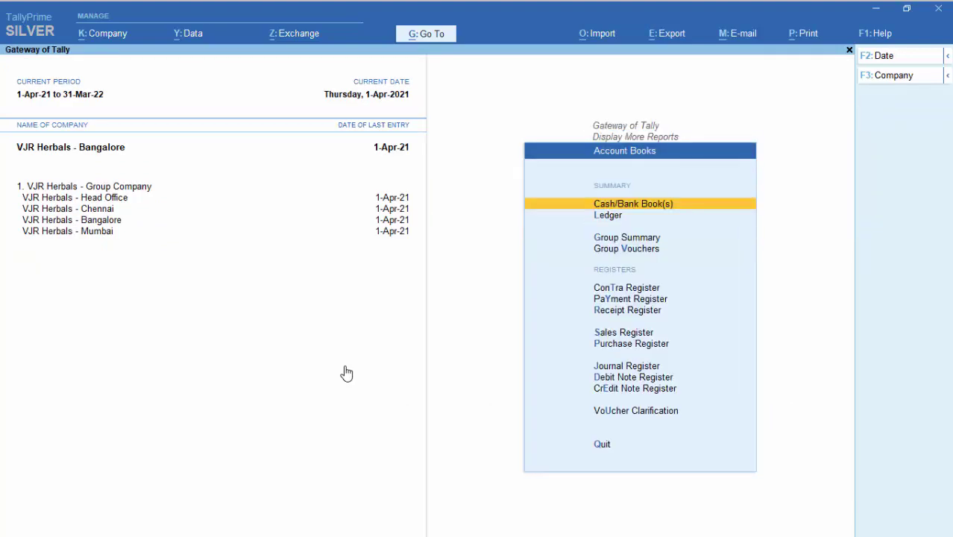
key(Return)
key(Down)
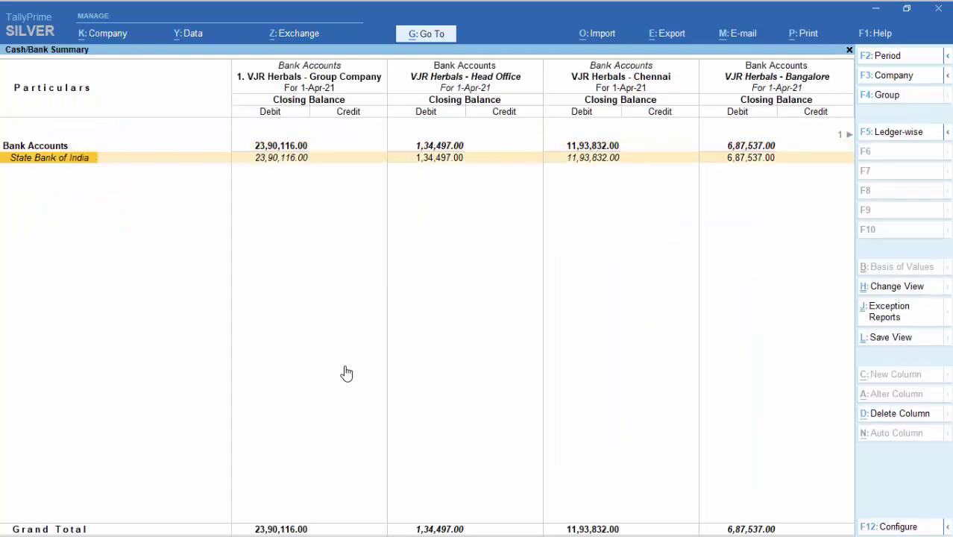
key(Right)
key(Right)
key(Right)
key(Right)
key(Right)
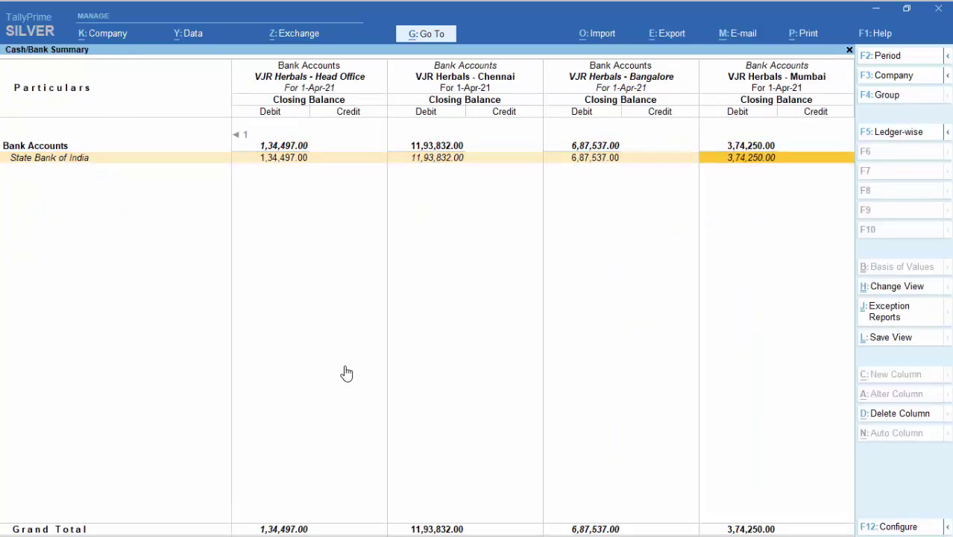
- Close the Cash/Bank Summary, then open the Contra Register, compare April across the company columns, and close it
key(Escape)
key(Down)
key(Down)
key(Down)
key(Down)
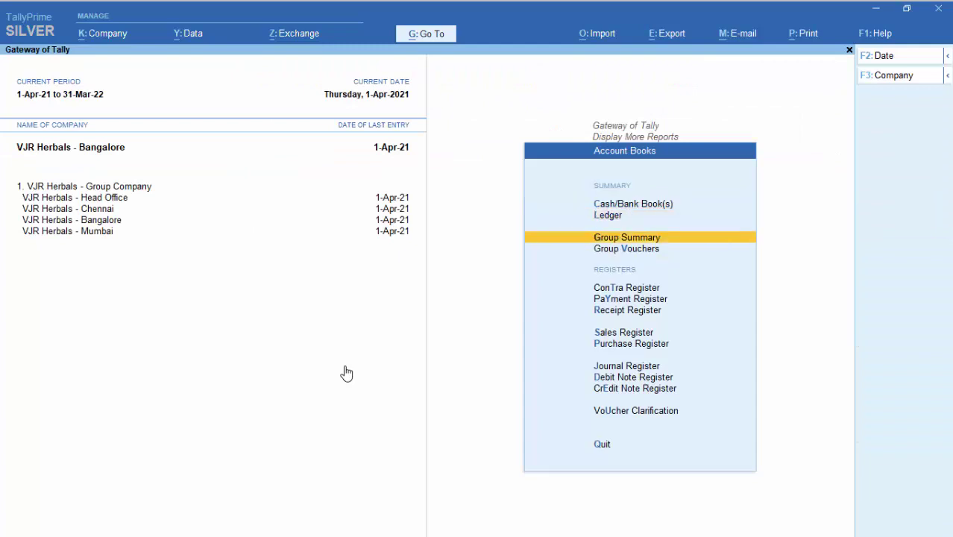
key(Return)
key(Right)
key(Right)
key(Right)
key(Right)
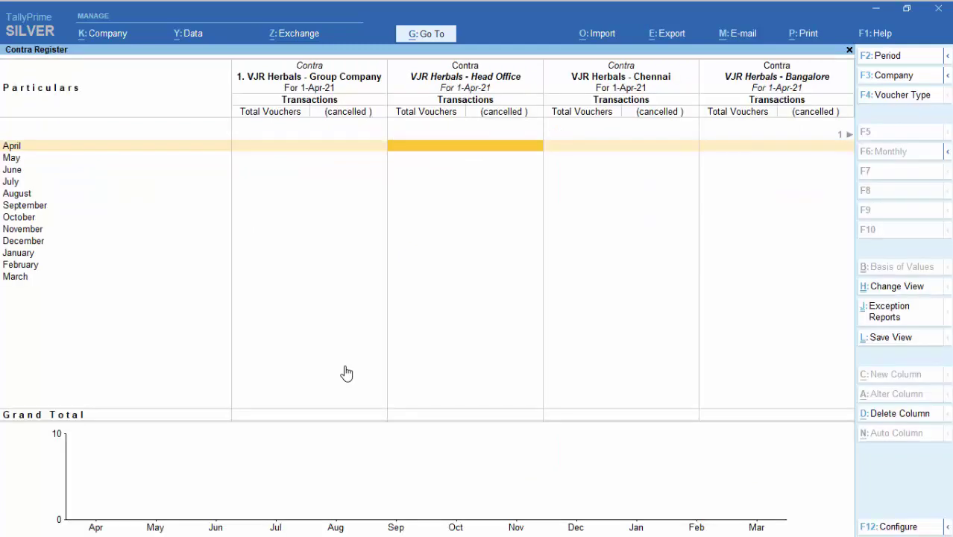
key(Escape)
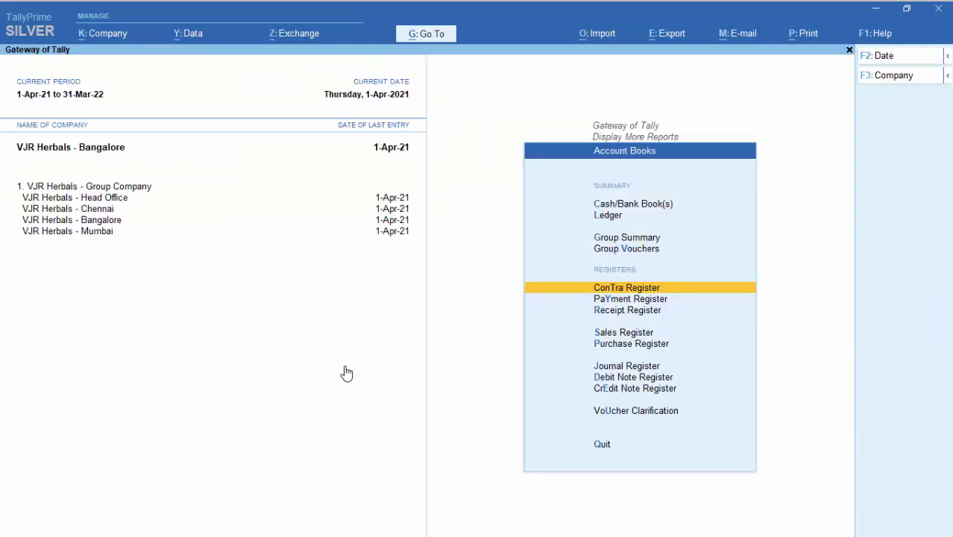
- Open the Payment Register from Account Books and compare April across the company columns
key(Down)
key(Return)
key(Right)
key(Right)
key(Right)
key(Right)
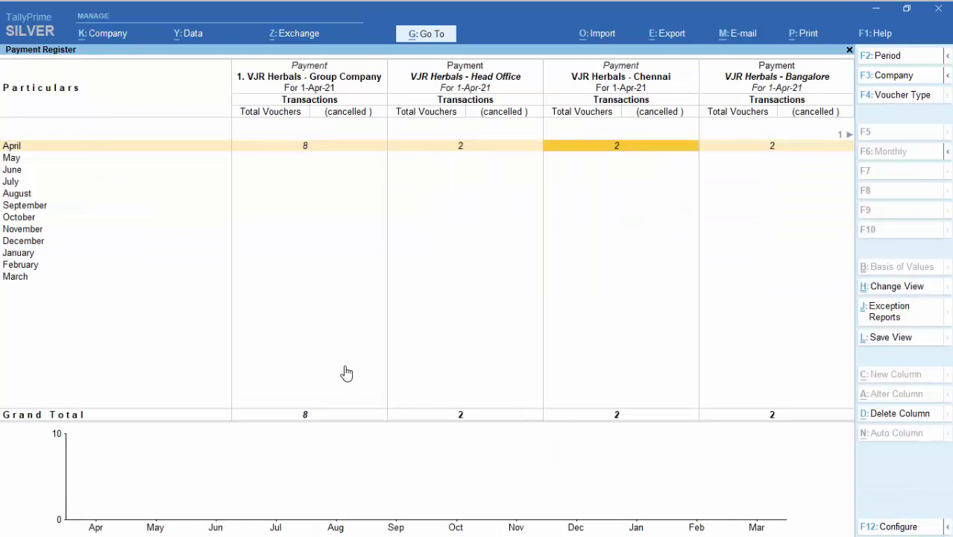
- View the April payment vouchers for VJR Herbals - Head Office and return to the Payment Register
key(Left)
key(Left)
key(Left)
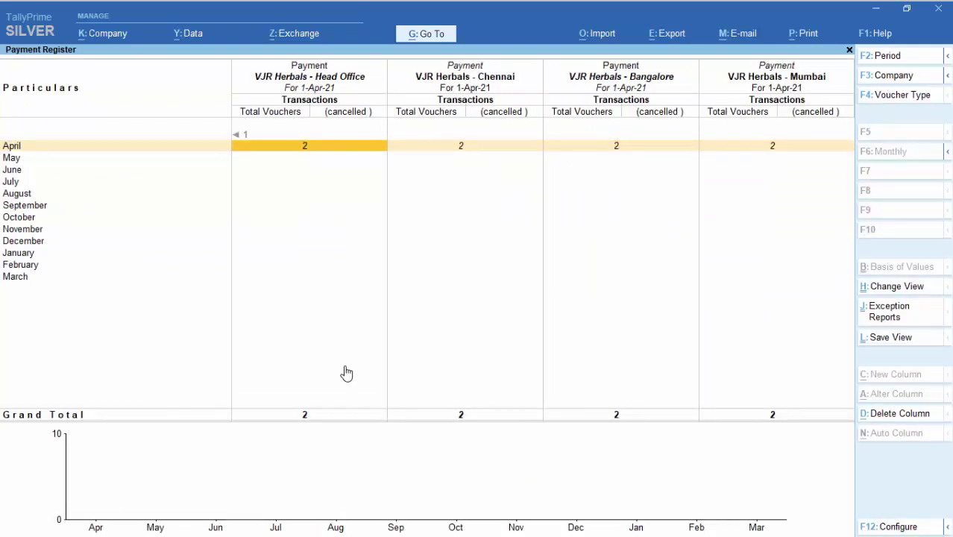
key(Return)
key(Escape)
- View the April payment vouchers for VJR Herbals - Bangalore and close the Payment Register
key(Right)
key(Right)
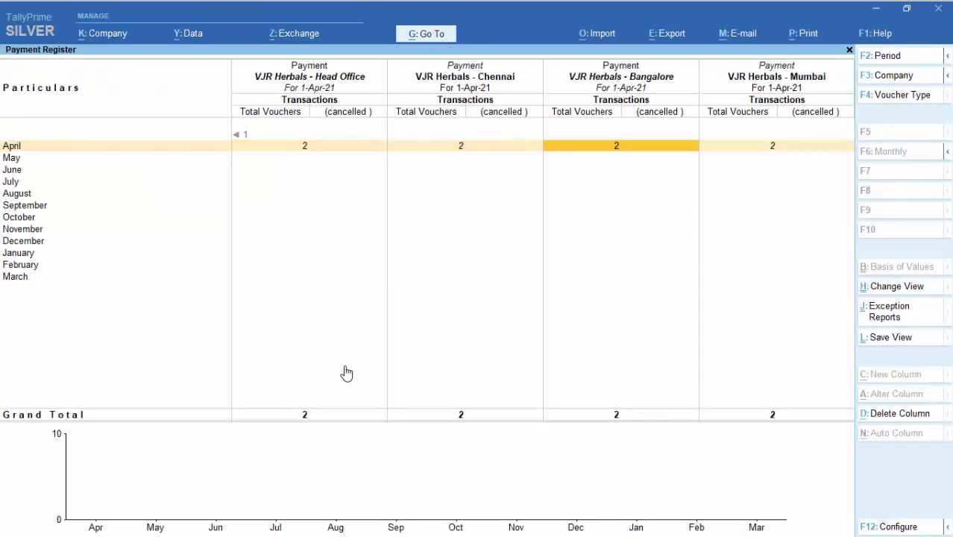
key(Return)
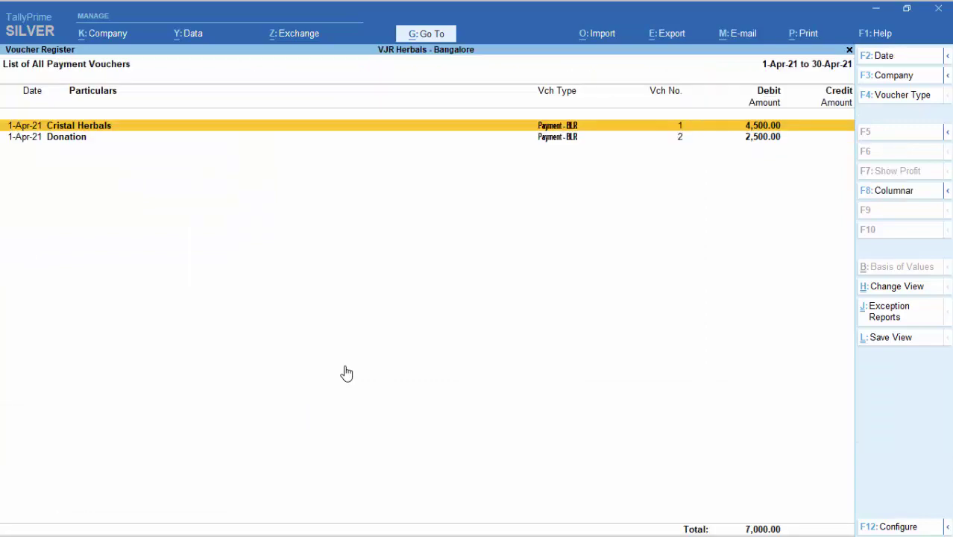
key(Escape)
key(Escape)
- Open the Receipt Register, compare April across the company columns to Mumbai, and close it
key(Down)
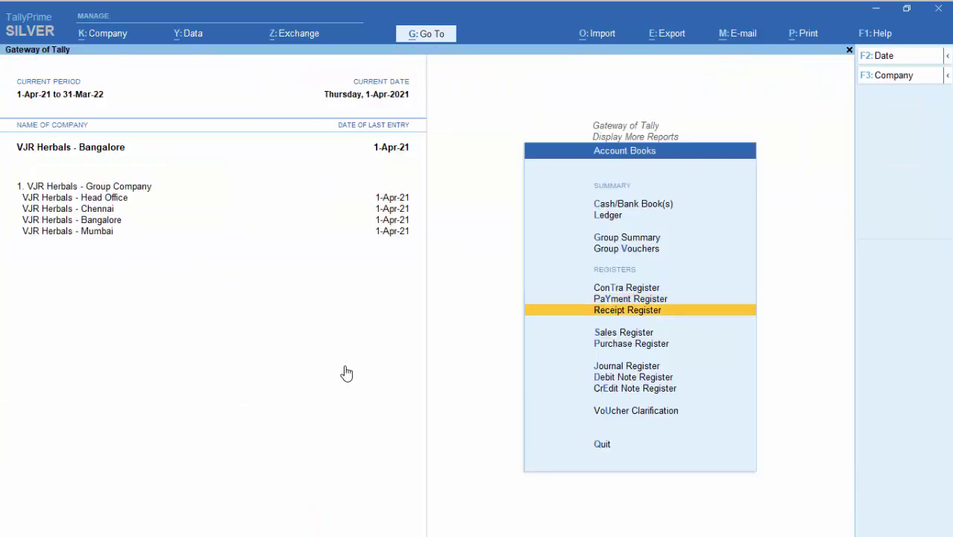
key(Return)
key(Right)
key(Right)
key(Right)
key(Right)
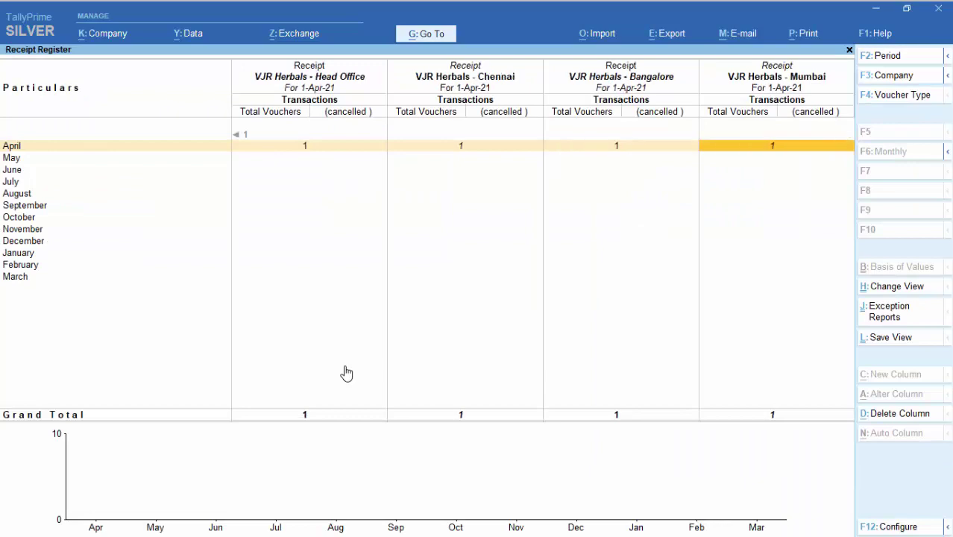
key(Escape)
- Open the Sales Register, compare April across the company columns to Mumbai, and close it
key(Down)
key(Return)
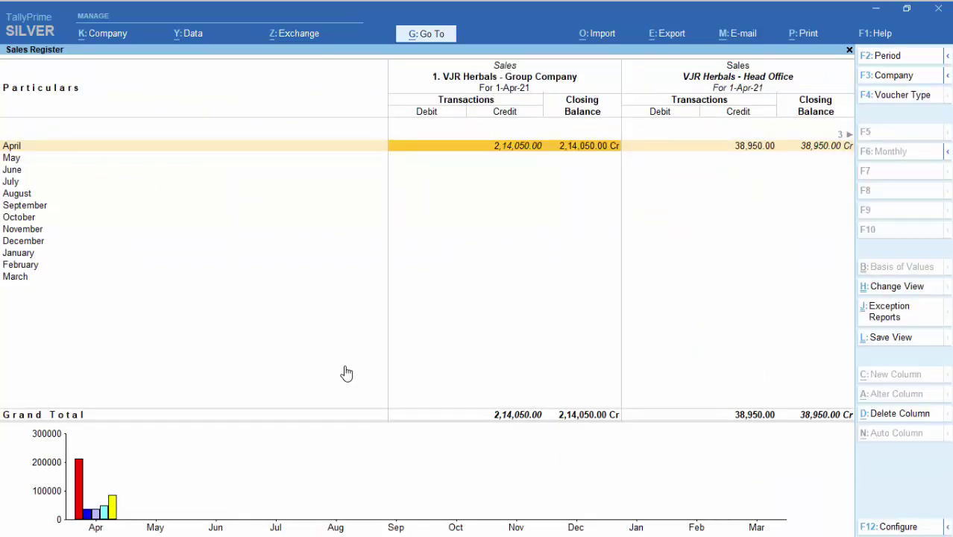
key(Right)
key(Right)
key(Right)
key(Right)
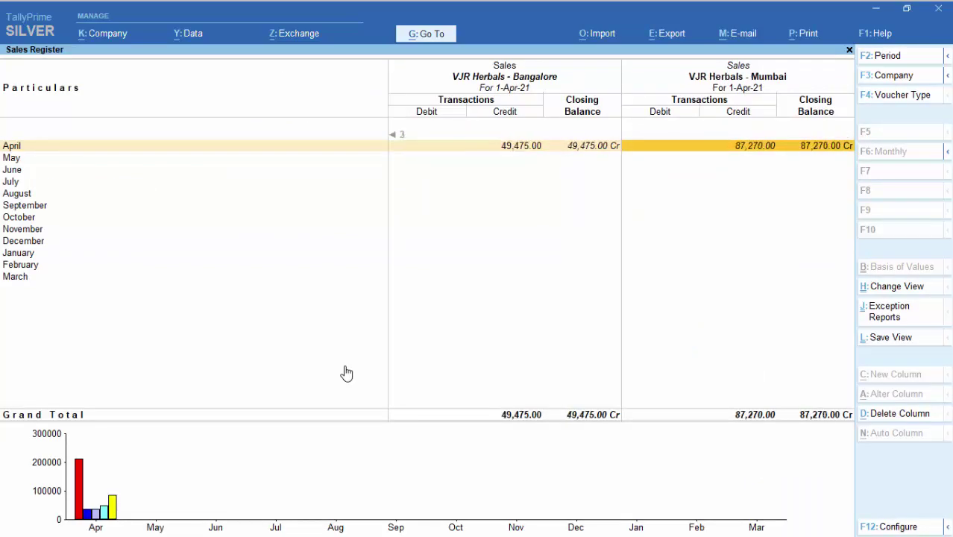
key(Escape)
- Open the Purchase Register and compare April purchases across the company columns
key(Down)
key(Return)
key(Right)
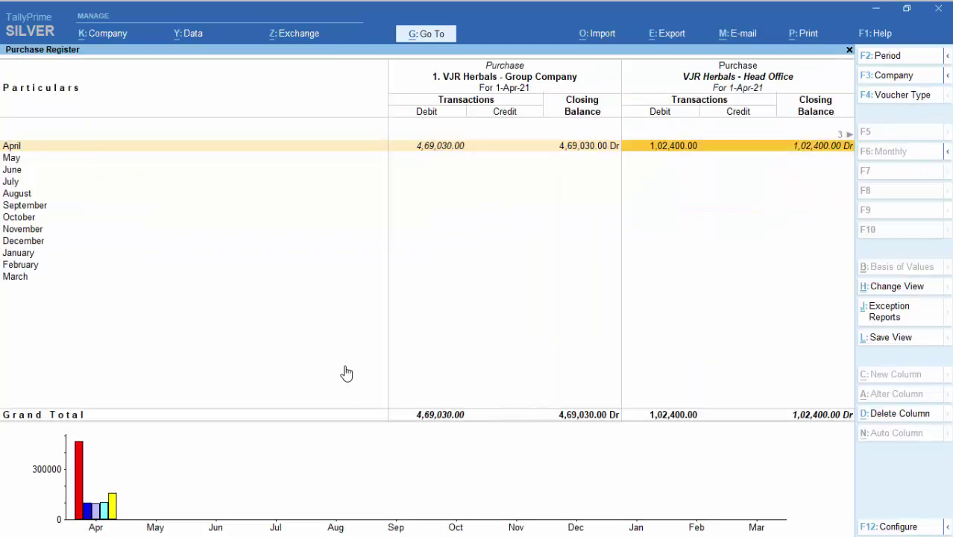
key(Right)
key(Right)
- Open the Journal Register, compare April across the company columns in both directions, and close it
key(Down)
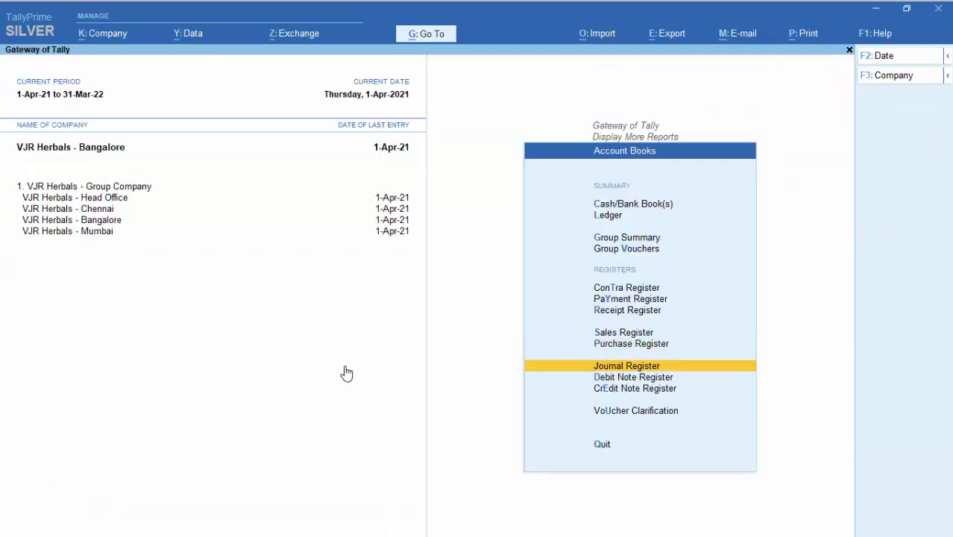
key(Return)
key(Right)
key(Right)
key(Right)
key(Right)
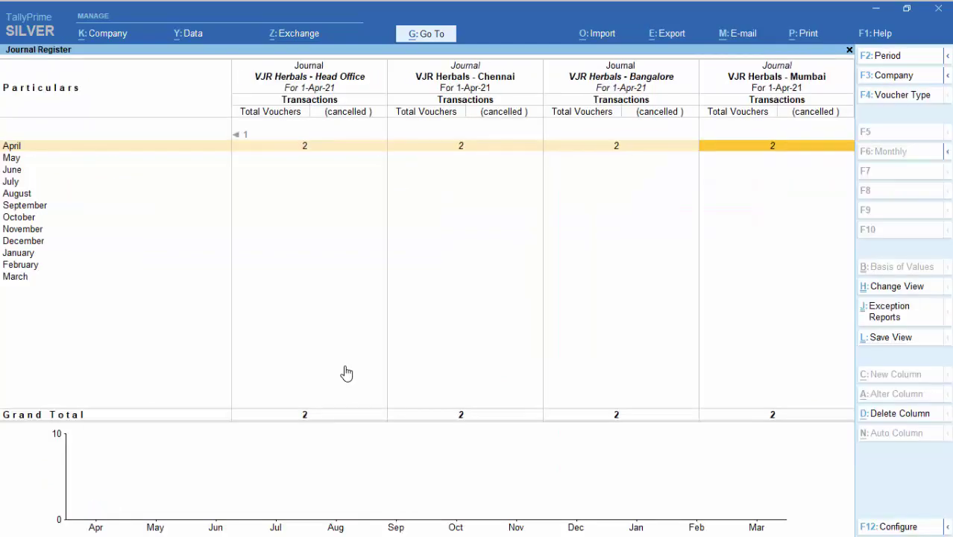
key(Left)
key(Left)
key(Left)
key(Left)
key(Escape)
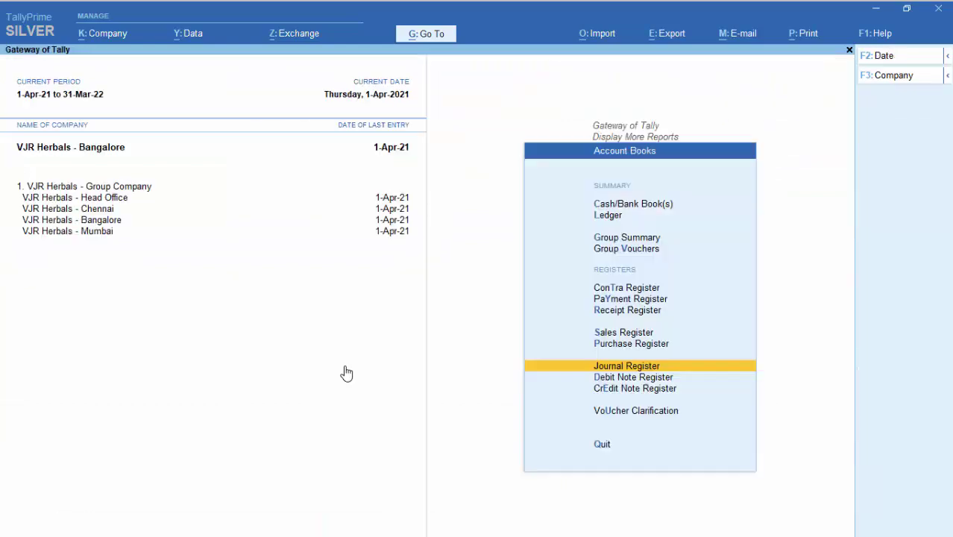
- Open the Debit Note Register, compare April across the company columns, and close it
key(Down)
key(Return)
key(Right)
key(Right)
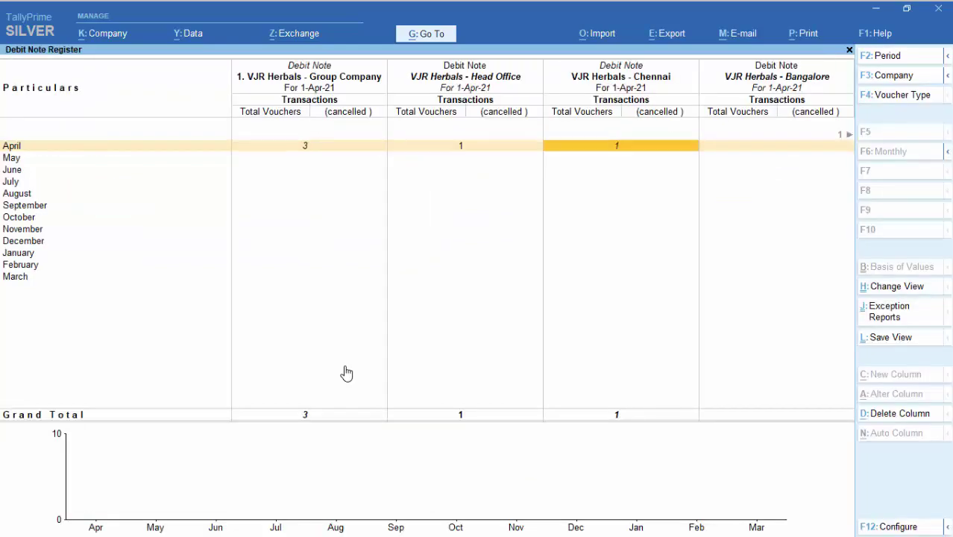
key(Right)
key(Right)
key(Escape)
- View the Credit Note Register from Account Books and close it
key(Down)
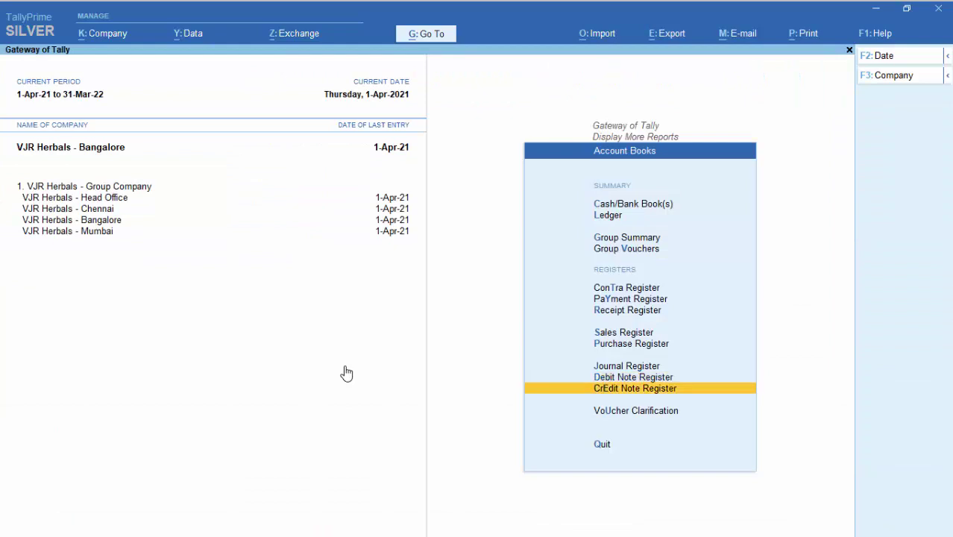
key(Return)
key(Escape)
- Leave Account Books and open the Statistics report from Statements of Accounts
key(Down)
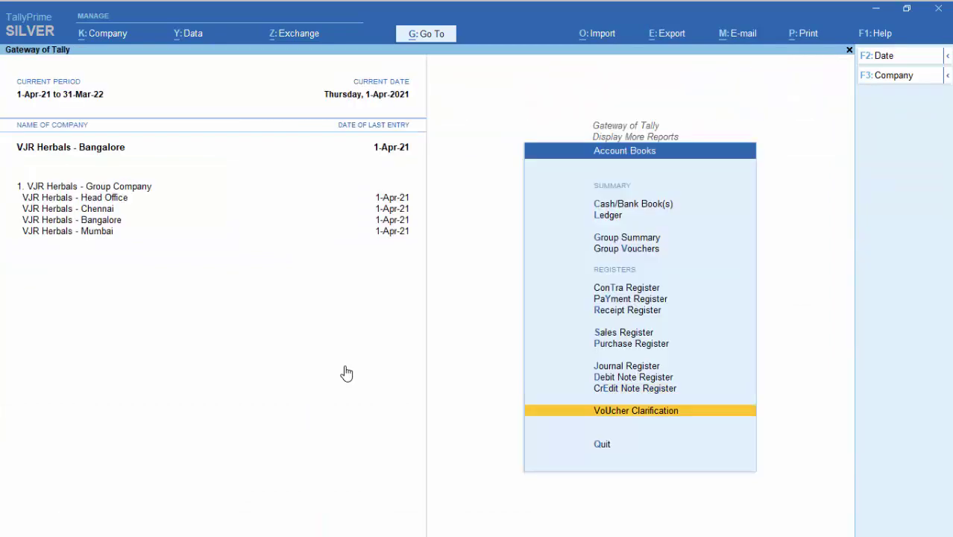
key(Escape)
key(Down)
key(Return)
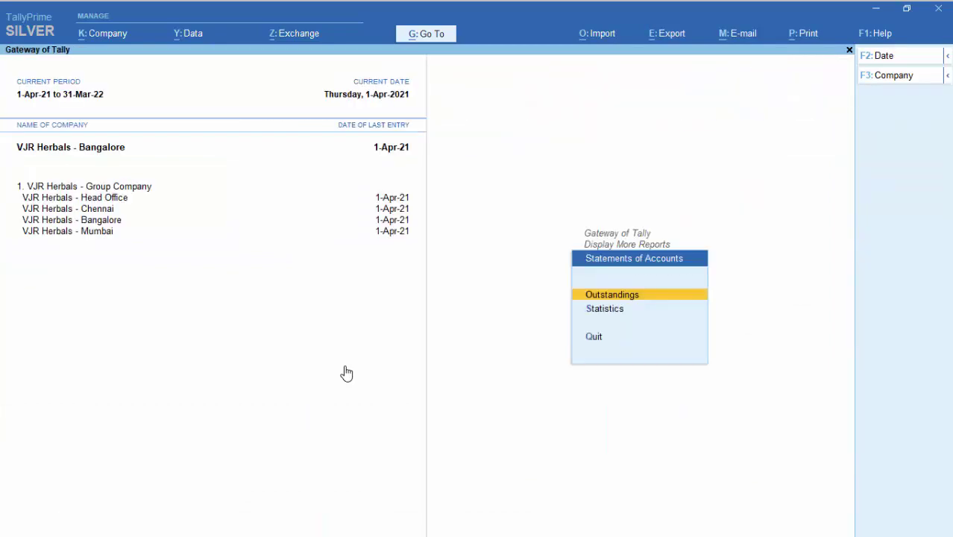
key(Down)
key(Return)
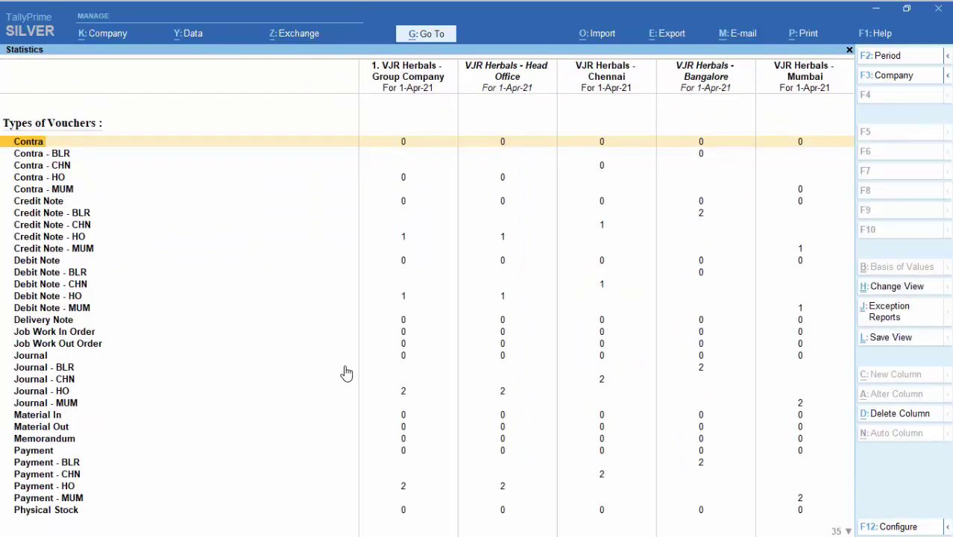
- Examine the voucher types down to Debit Note - MUM across the company columns, then close Statistics and Statements of Accounts
key(Down)
key(Down)
key(Down)
key(Down)
key(Down)
key(Down)
key(Down)
key(Down)
key(Down)
key(Down)
key(Down)
key(Down)
key(Down)
key(Down)
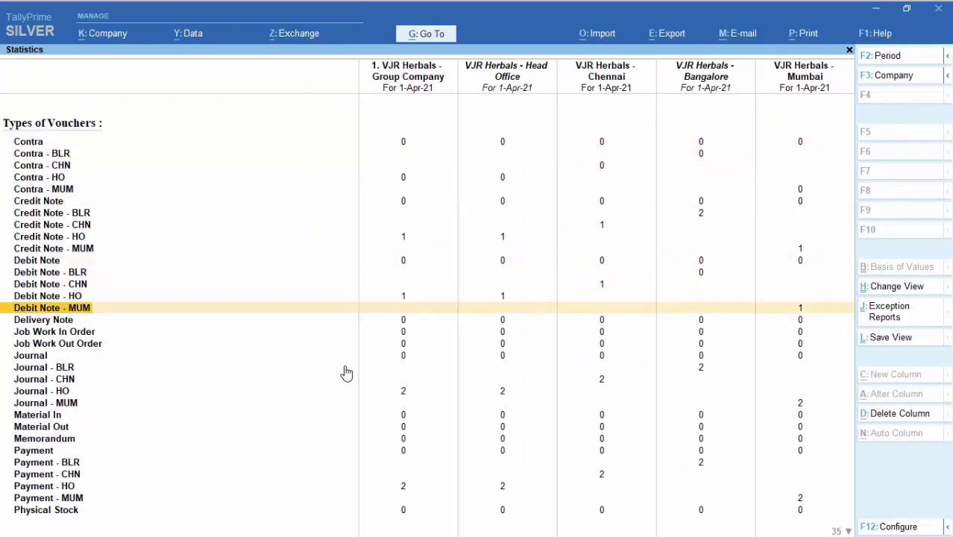
key(Right)
key(Right)
key(Right)
key(Right)
key(Right)
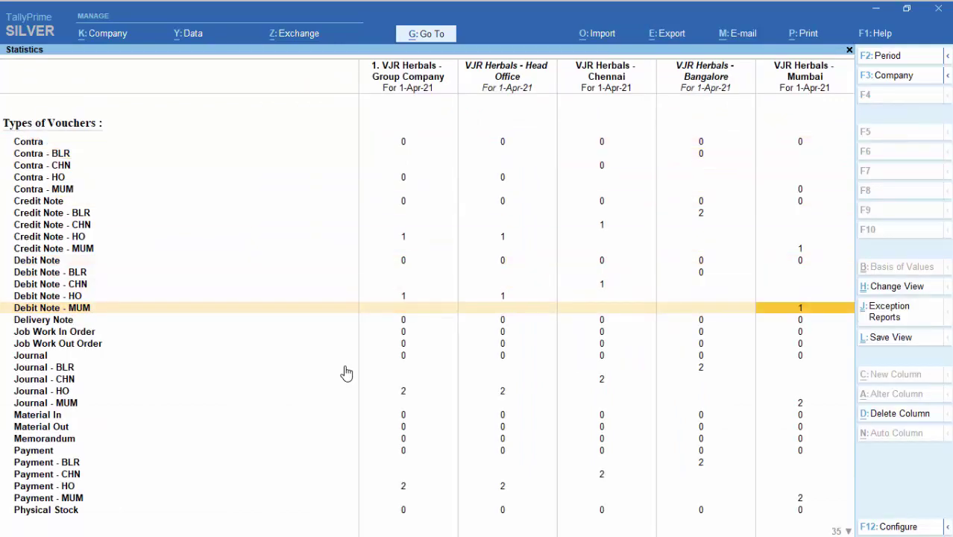
key(Escape)
key(Escape)
- Open the Stock Item monthly summary for Abhayaarishtam - 450 ml from Inventory Books, compare the companies to Mumbai, and close it
key(Down)
key(Return)
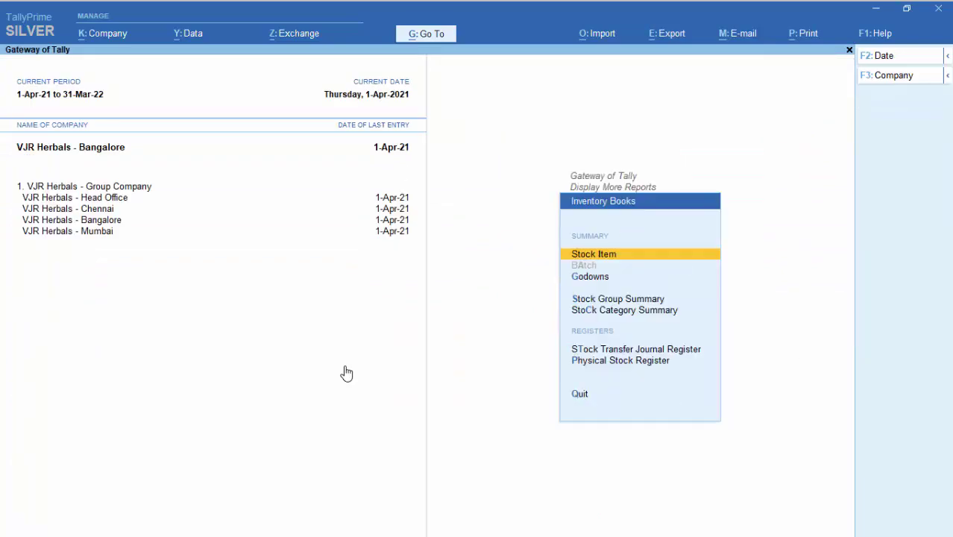
key(Return)
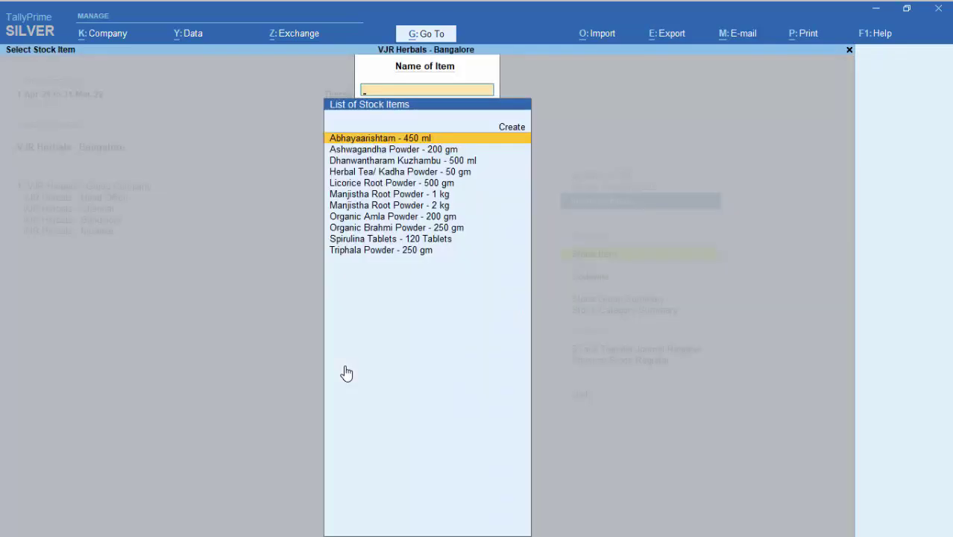
key(Return)
key(Right)
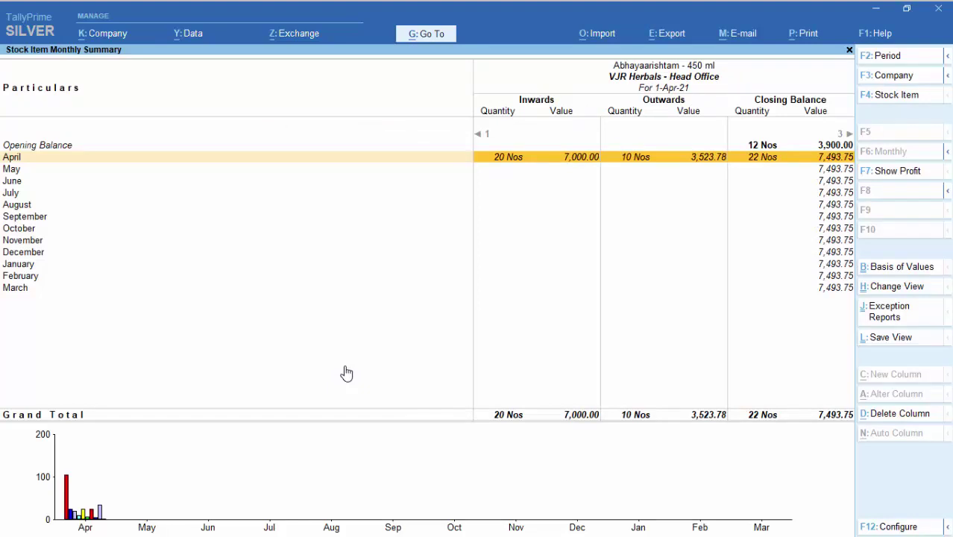
key(Right)
key(Right)
key(Right)
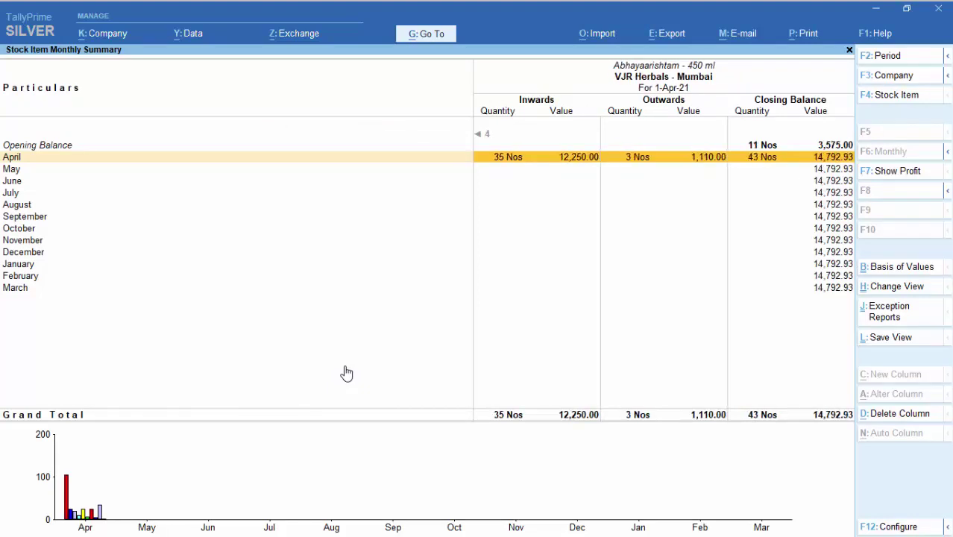
key(Escape)
key(Escape)
key(Escape)
- Open the Godown Summary for Main Location, compare stock across the company columns to Mumbai, and close it
key(Down)
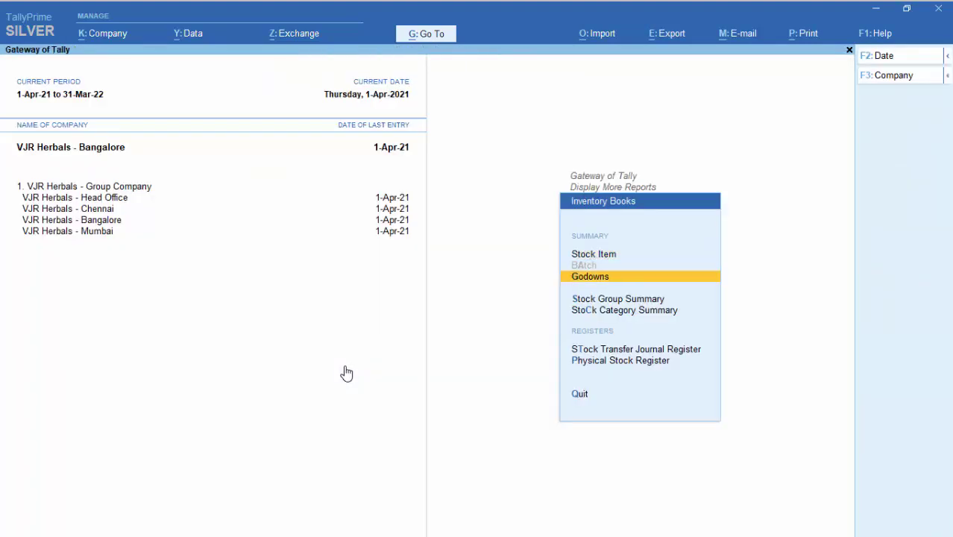
key(Return)
key(Down)
key(Return)
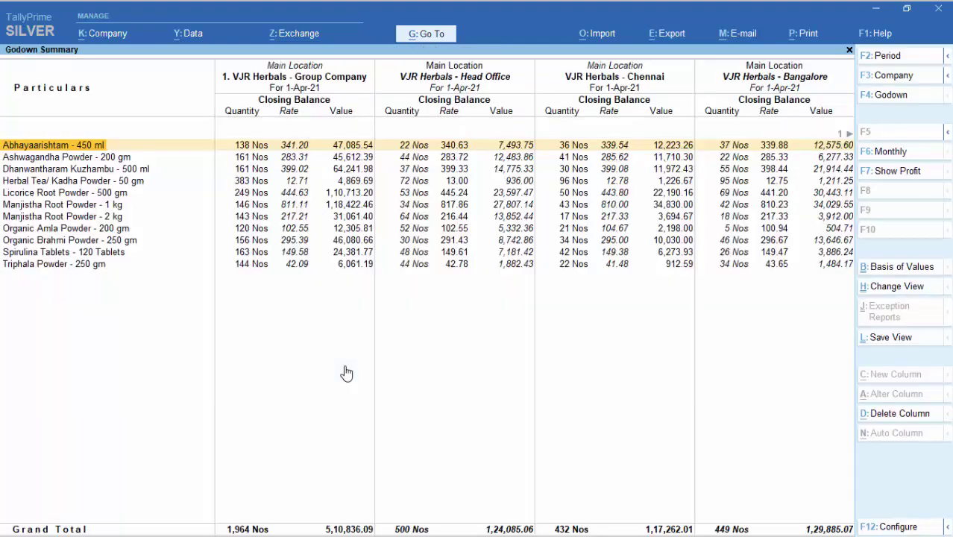
key(Right)
key(Right)
key(Right)
key(Right)
key(Right)
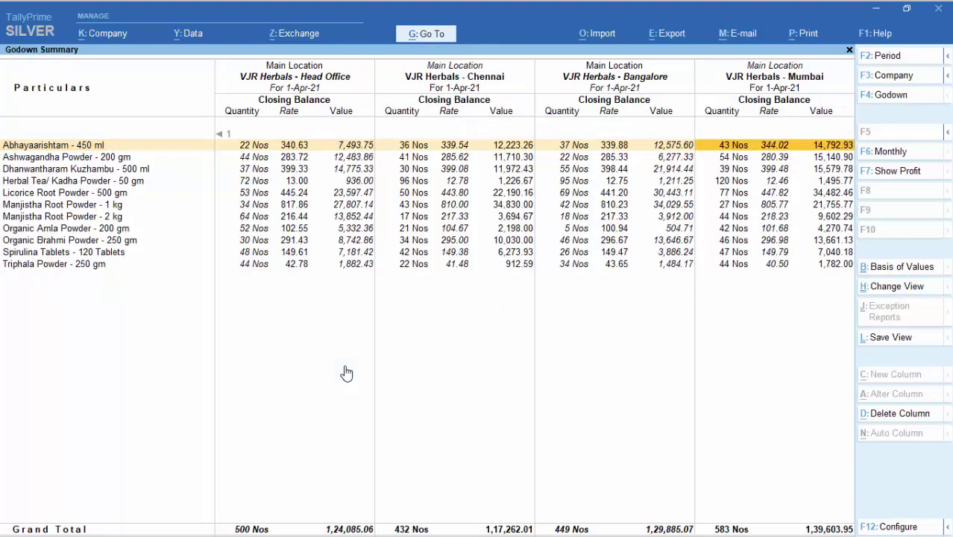
key(Escape)
key(Escape)
key(Escape)
- Open the Stock Group Summary, compare item balances across the company columns to Mumbai, and close it
key(Down)
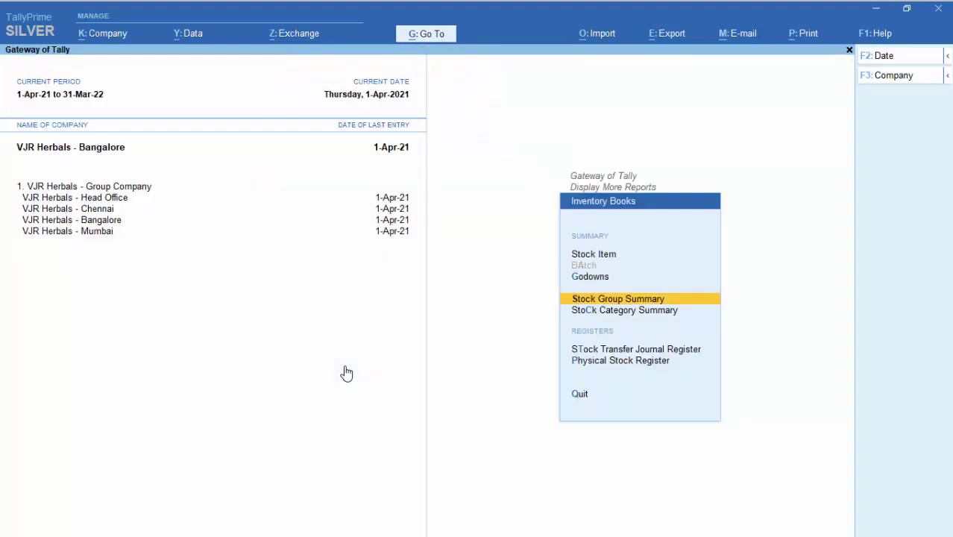
key(Return)
key(Return)
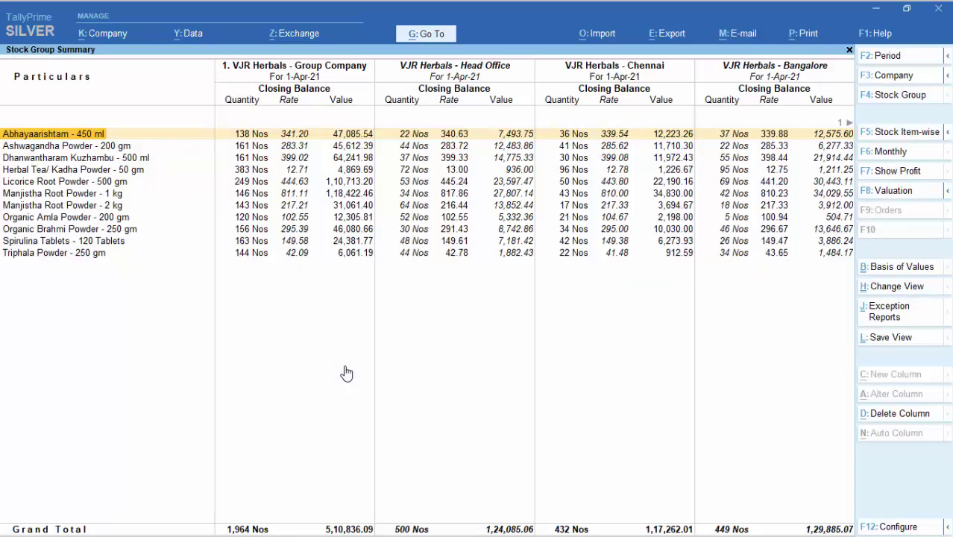
key(Right)
key(Right)
key(Right)
key(Right)
key(Right)
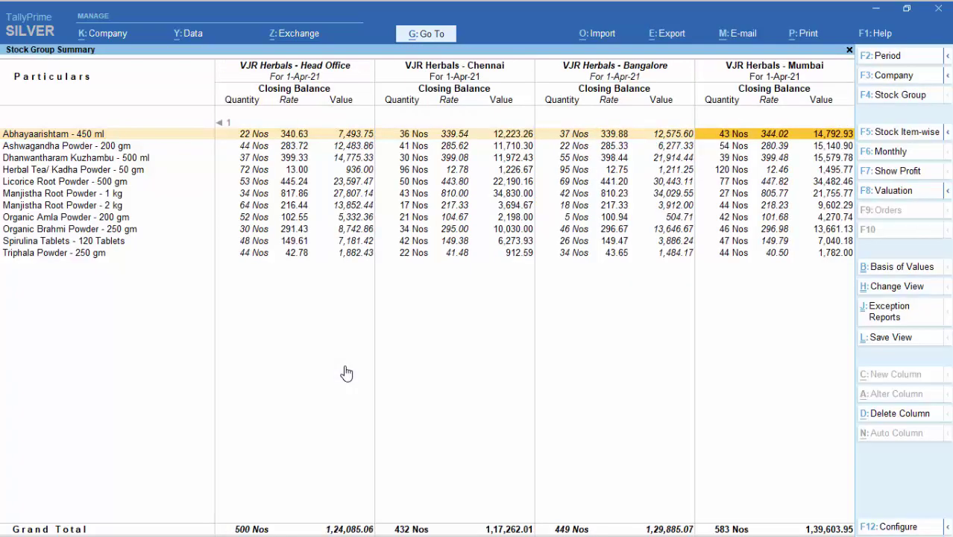
key(Escape)
key(Escape)
key(Escape)
- Open the Stock Category Summary, compare item balances across the company columns, and return to Inventory Books
key(Down)
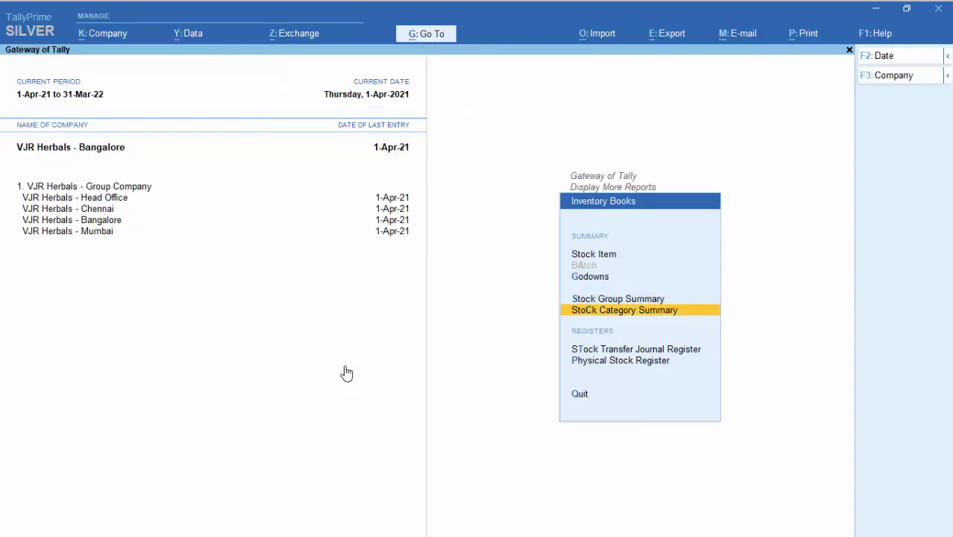
key(Return)
key(Return)
key(Right)
key(Right)
key(Right)
key(Right)
key(Right)
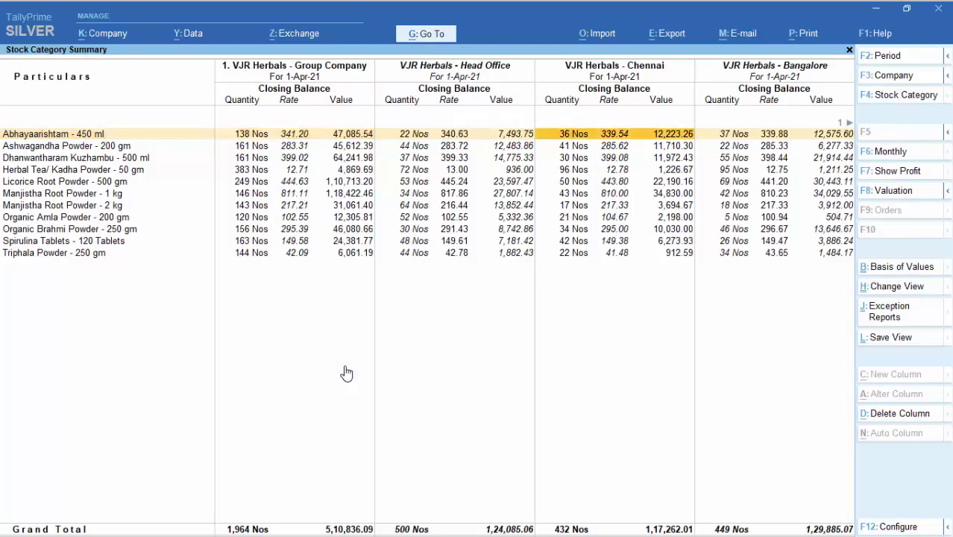
key(Escape)
key(Escape)
key(Escape)
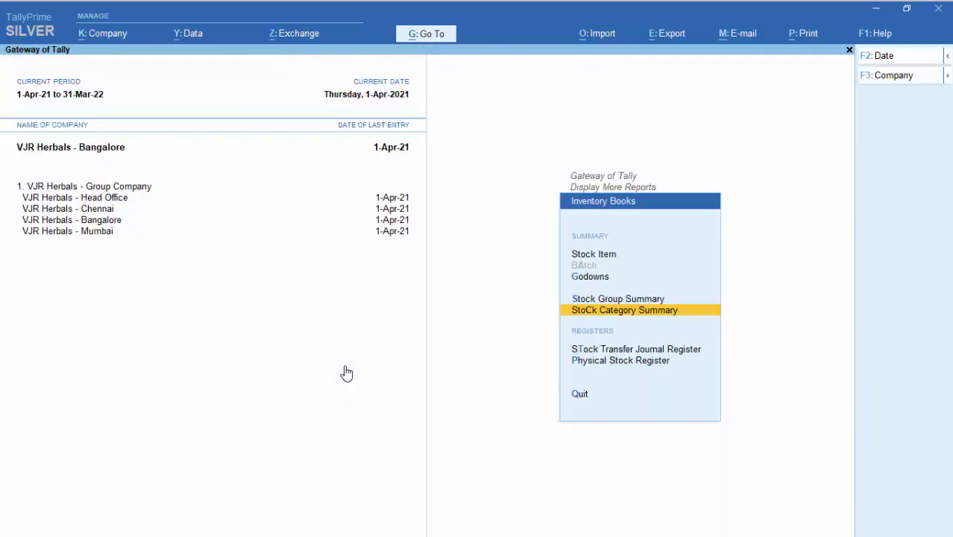
- Open the Stock Transfer Journal Register and drill down to Bangalore's April stock journal vouchers
key(Down)
key(Return)
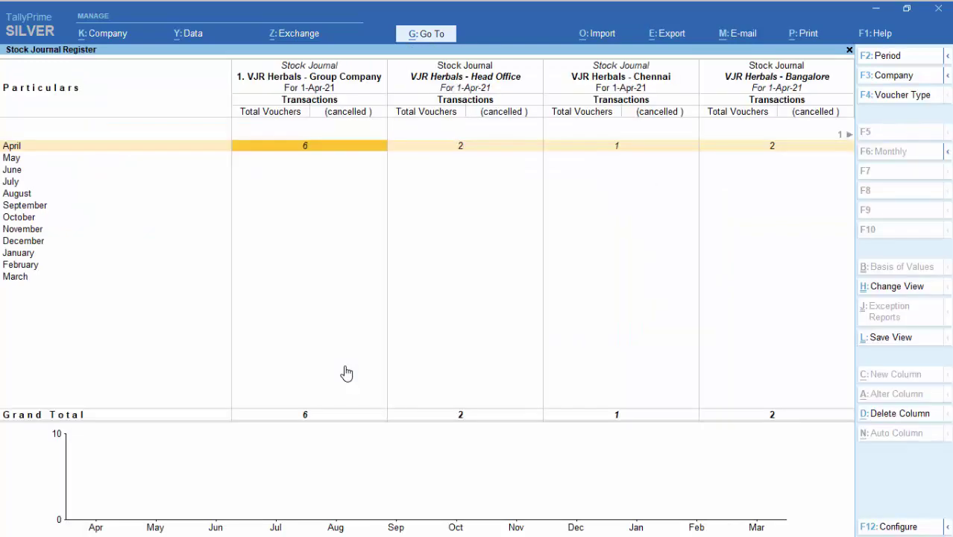
key(Right)
key(Right)
key(Right)
key(Return)
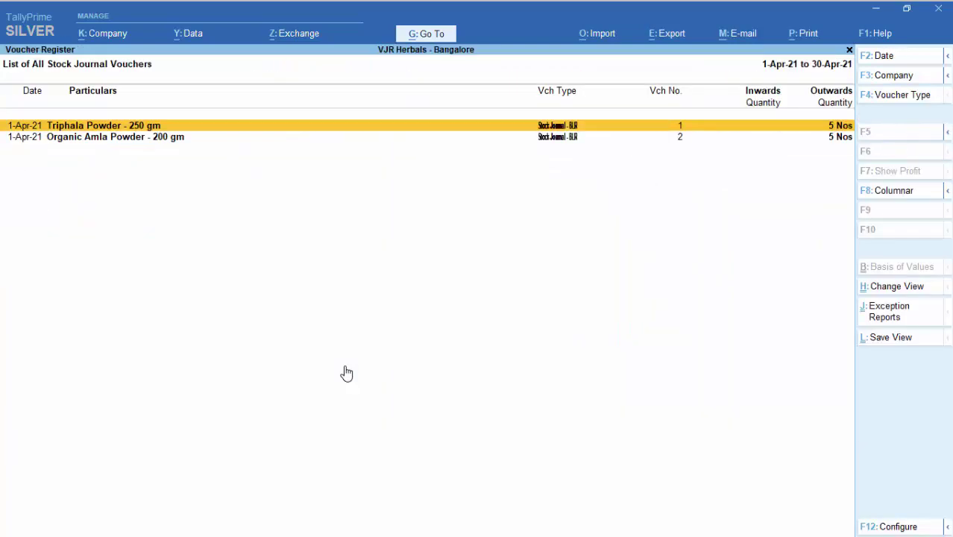
- Drill down to Mumbai's April stock journals, view the Dhanwantharam Kuzhambu - 500 ml voucher, and return to Inventory Books
key(Escape)
key(Right)
key(Return)
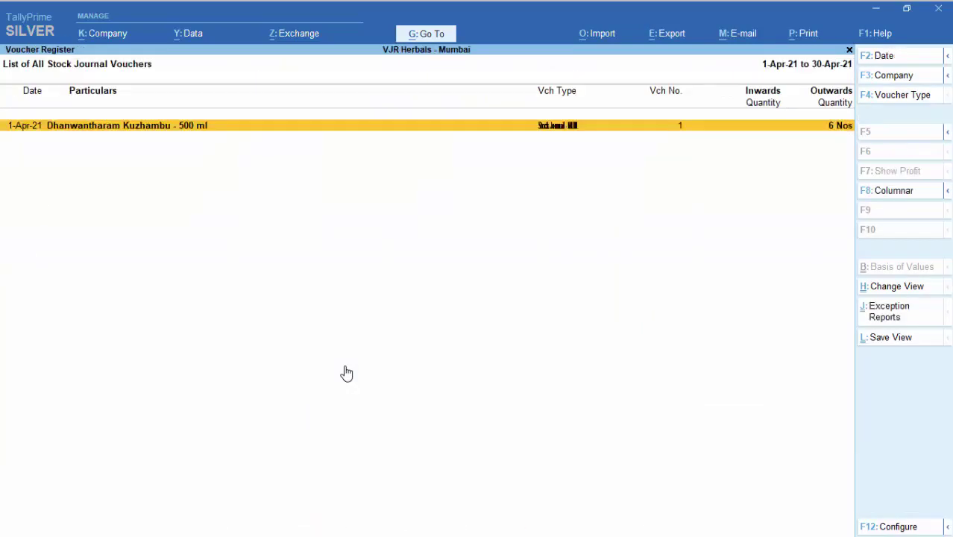
key(Return)
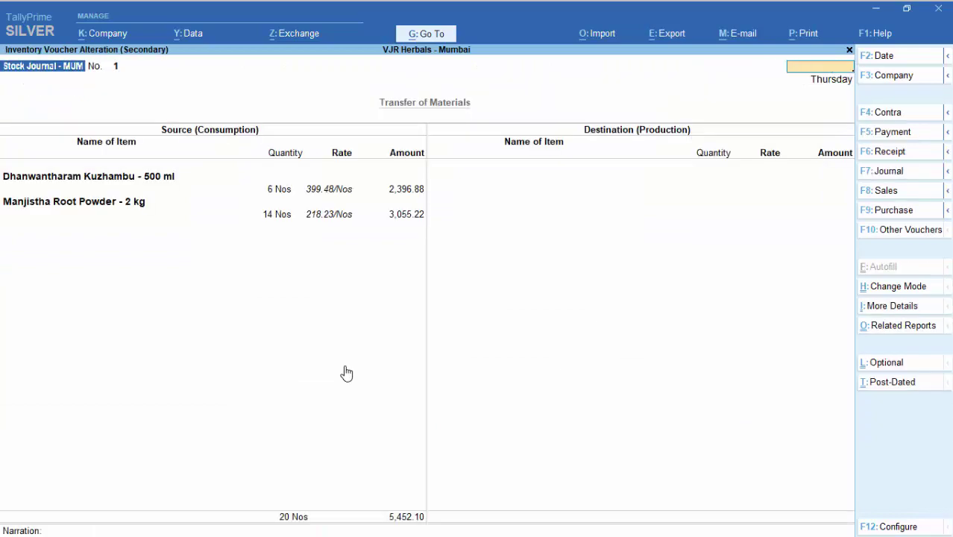
key(Escape)
key(Escape)
key(Escape)
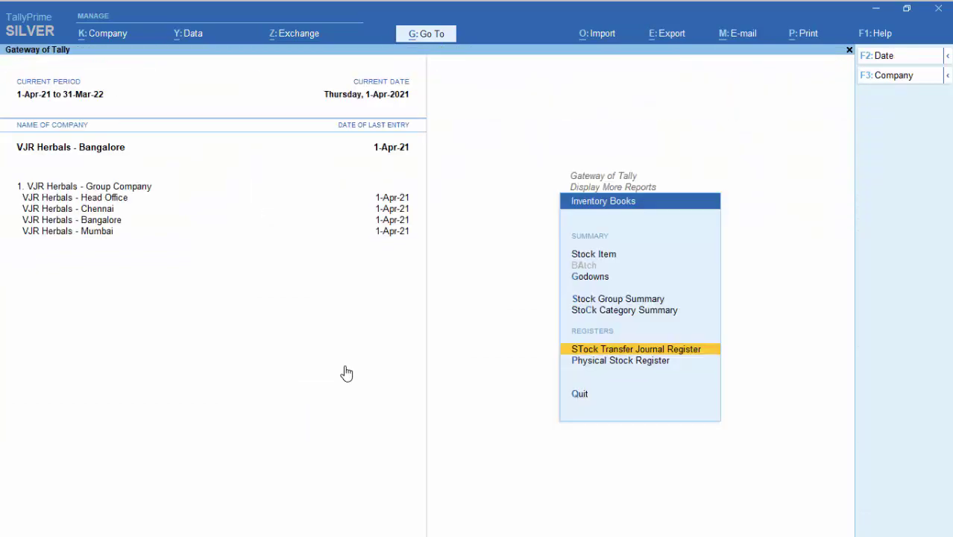
- Open the Physical Stock Register, compare the company columns to Mumbai, and return to Display More Reports
key(Down)
key(Return)
key(Right)
key(Right)
key(Right)
key(Right)
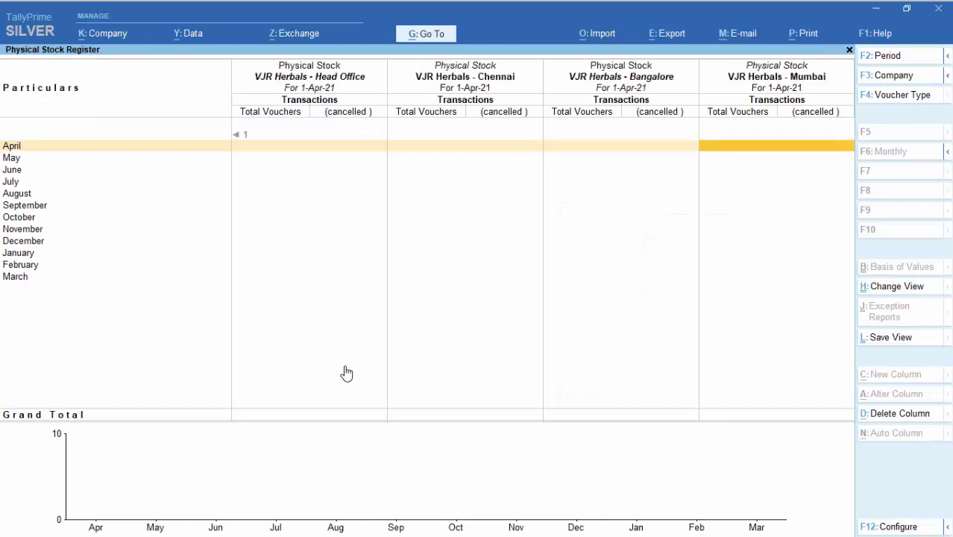
key(Escape)
key(Escape)
- Open Stock Group Analysis under Statements of Inventory's Movement Analysis, compare the company columns to Mumbai, and close it
key(Down)
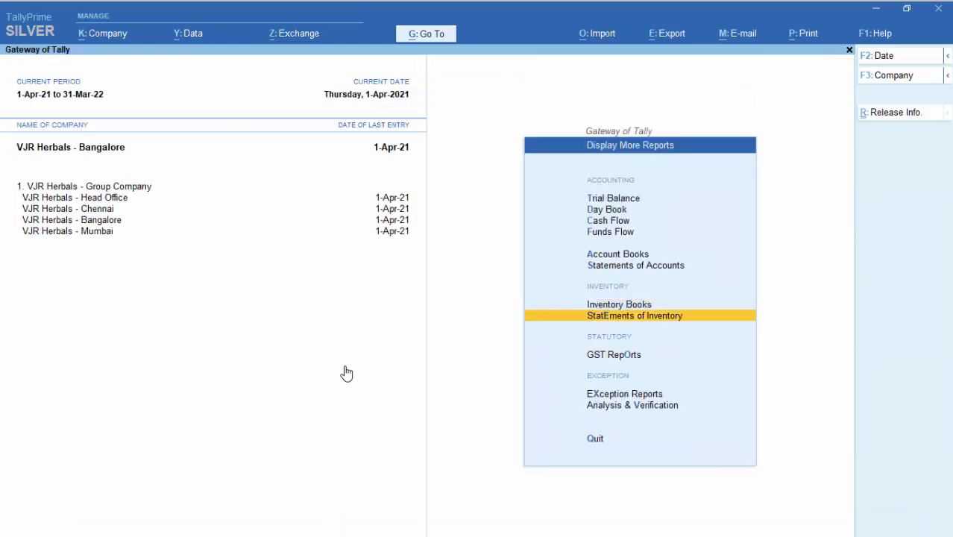
key(Return)
key(Down)
key(Return)
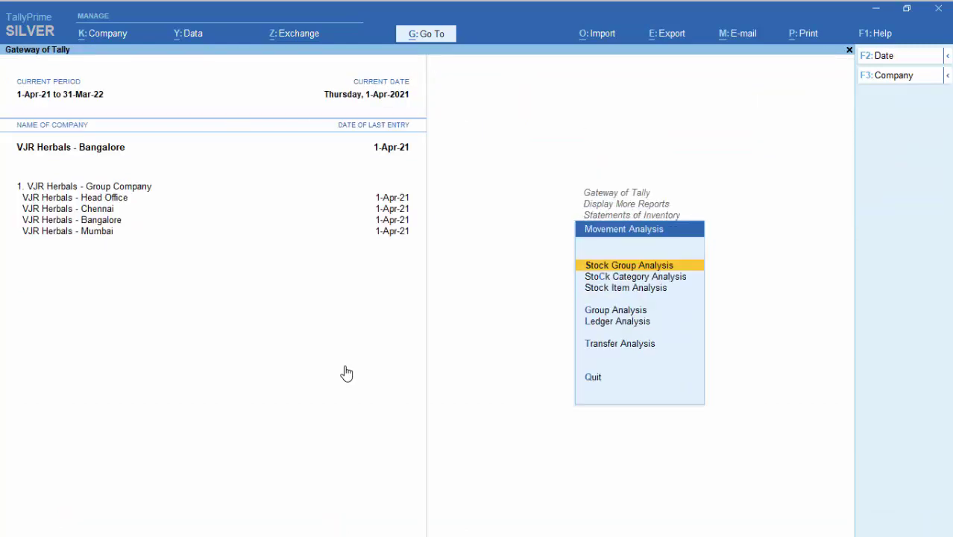
key(Return)
key(Return)
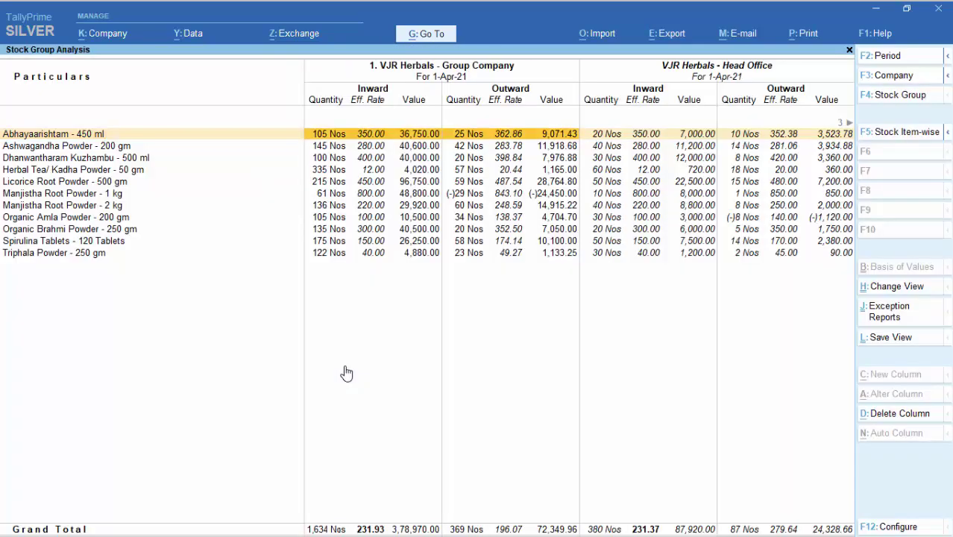
key(Right)
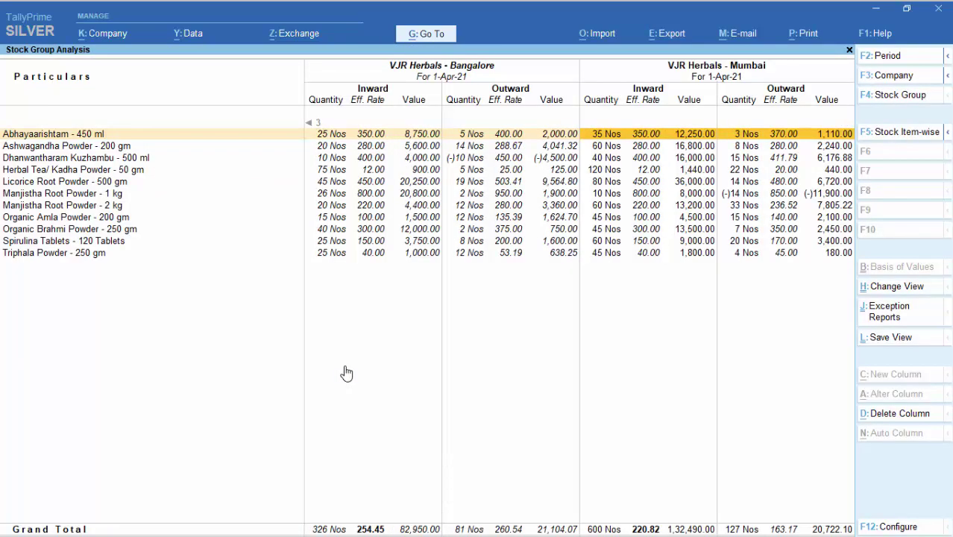
key(Escape)
key(Escape)
- Open the Stock Category Analysis for Primary, compare item movement across the company columns, and close it
key(Down)
key(Return)
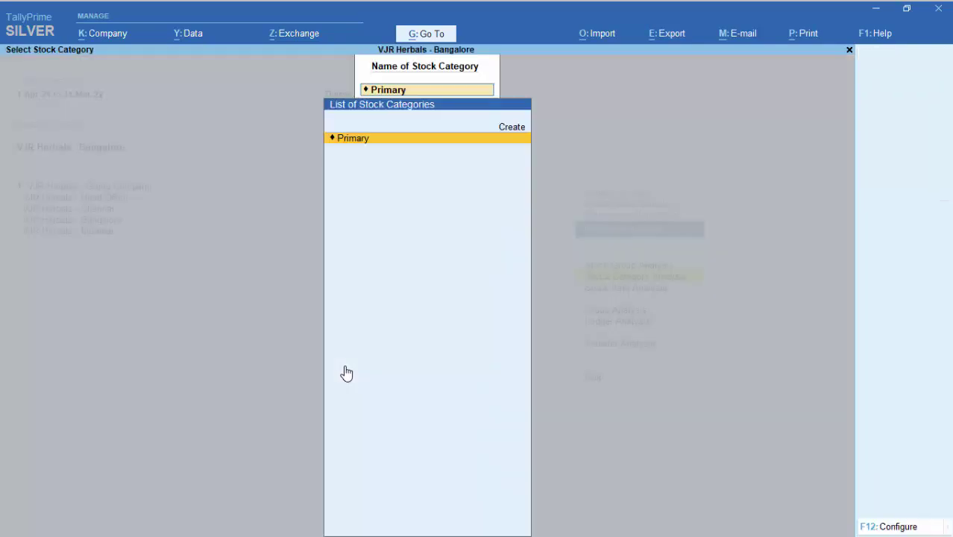
key(Return)
key(Right)
key(Right)
key(Right)
key(Right)
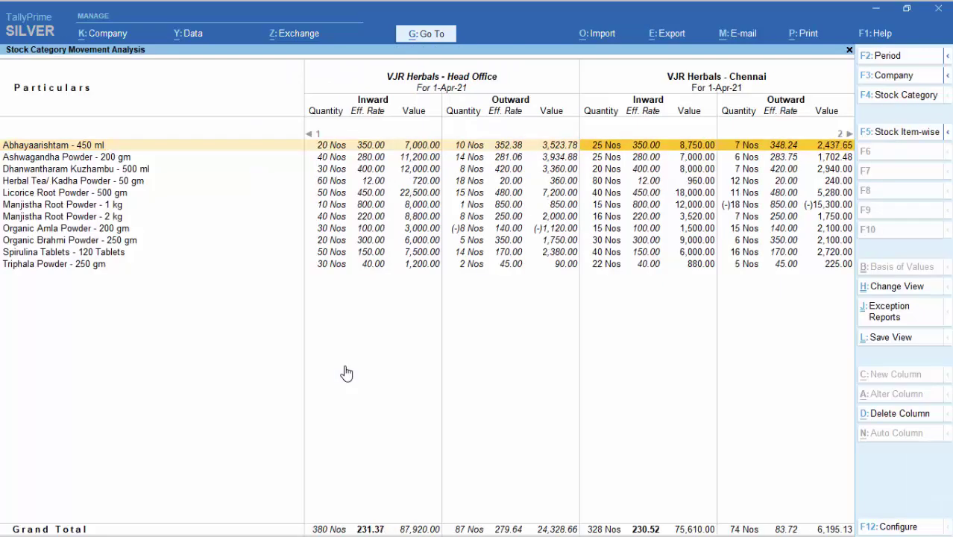
key(Escape)
key(Escape)
- Open the Stock Item Analysis for Abhayaarishtam - 450 ml, compare its movement across the company columns, and close it
key(Down)
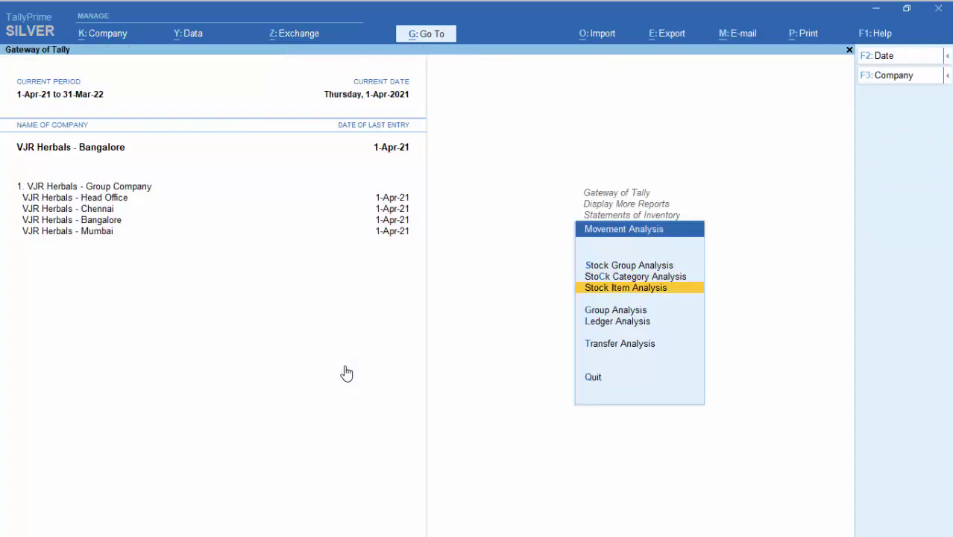
key(Return)
key(Return)
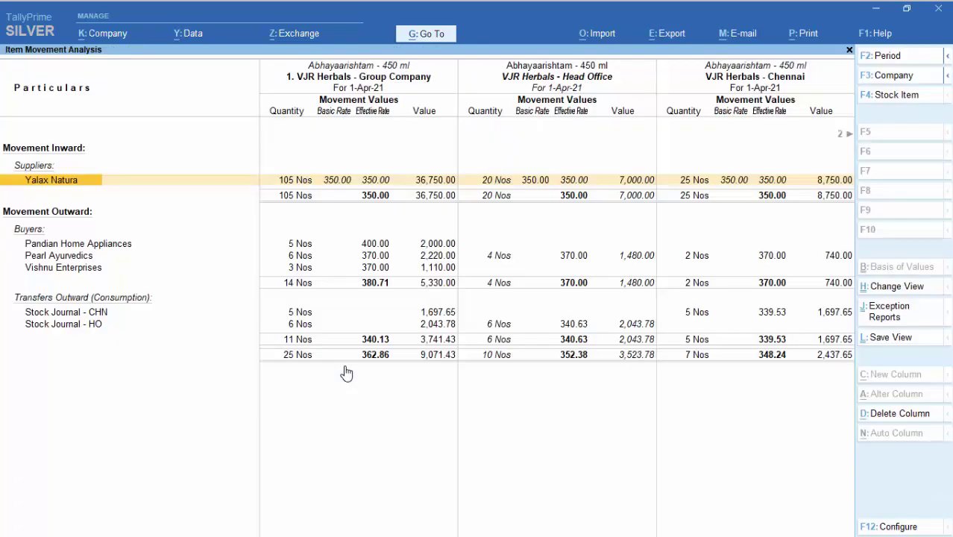
key(Right)
key(Right)
key(Right)
key(Right)
key(Right)
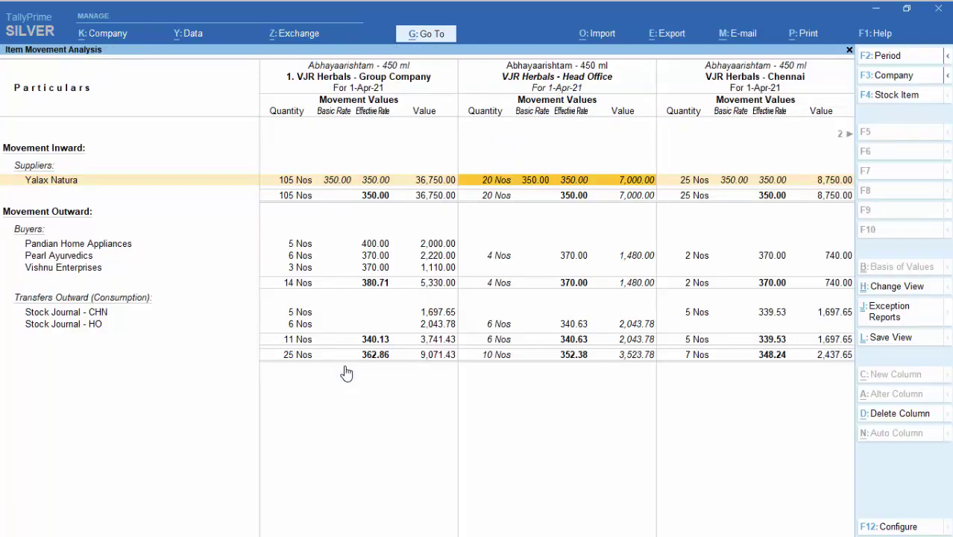
key(Escape)
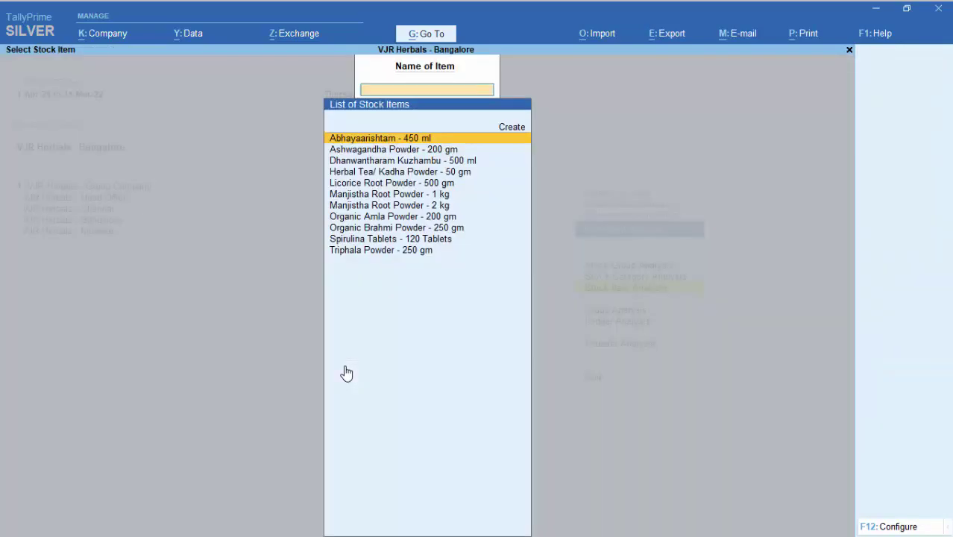
key(Escape)
- Open the Group Analysis for Sundry Debtors, compare item sales across the company columns to Mumbai, and close it
key(Down)
key(Return)
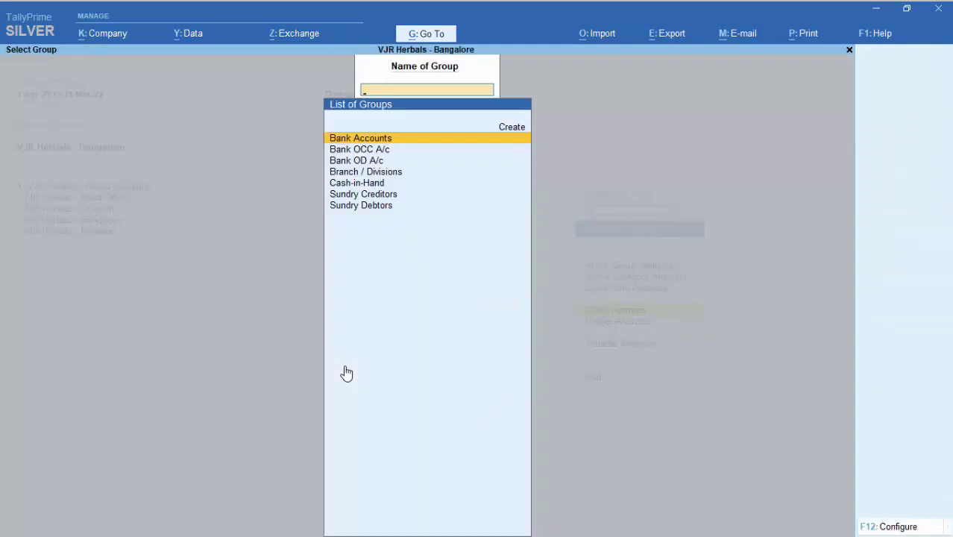
key(Down)
key(Down)
key(Down)
key(Down)
key(Down)
key(Down)
key(Return)
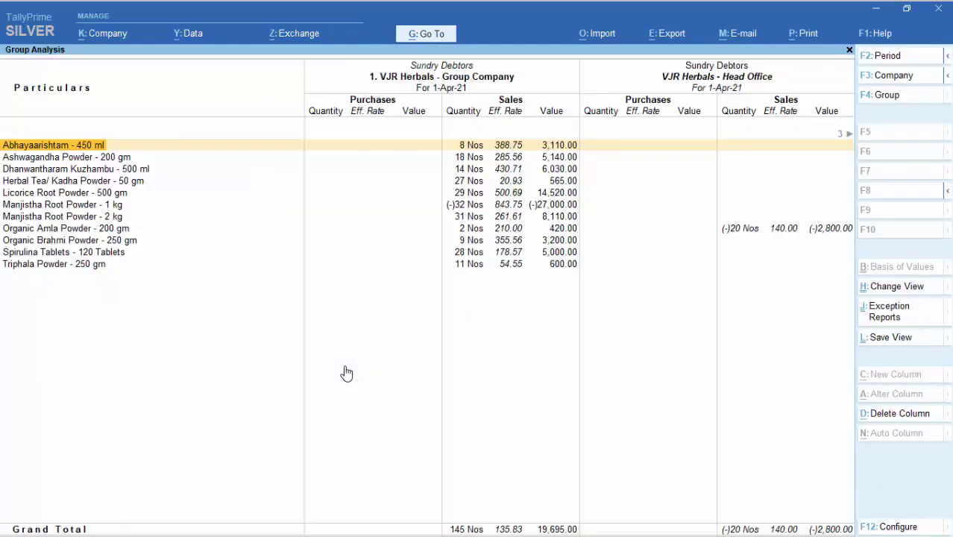
key(Right)
key(Right)
key(Right)
key(Right)
key(Right)
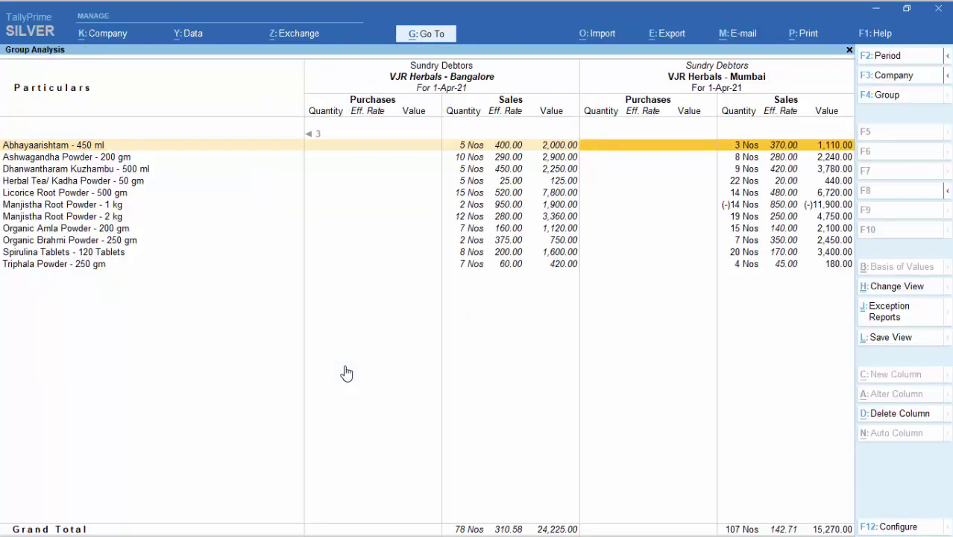
key(Escape)
key(Escape)
- Open the Ledger Analysis for Ansar Stores, compare the company columns to Mumbai and back, and close it
key(Down)
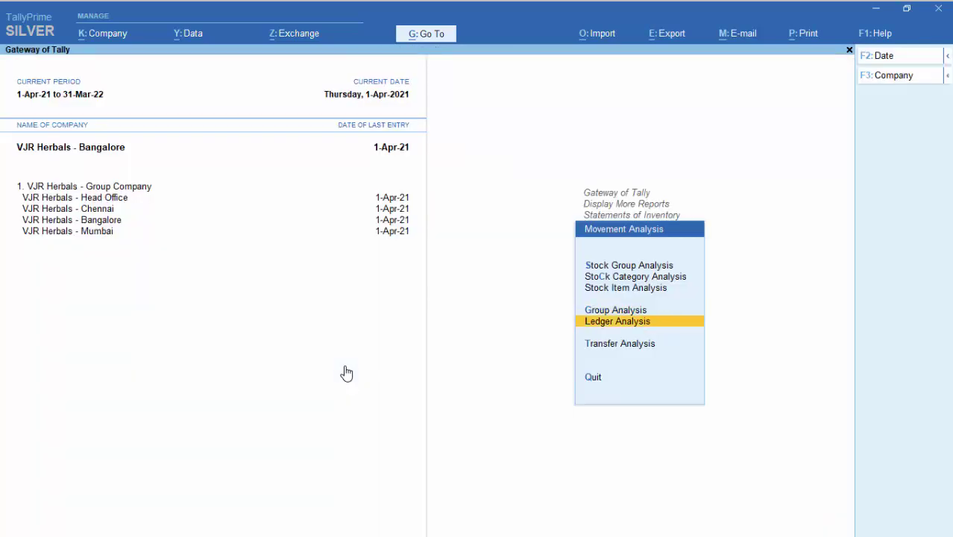
key(Return)
key(Return)
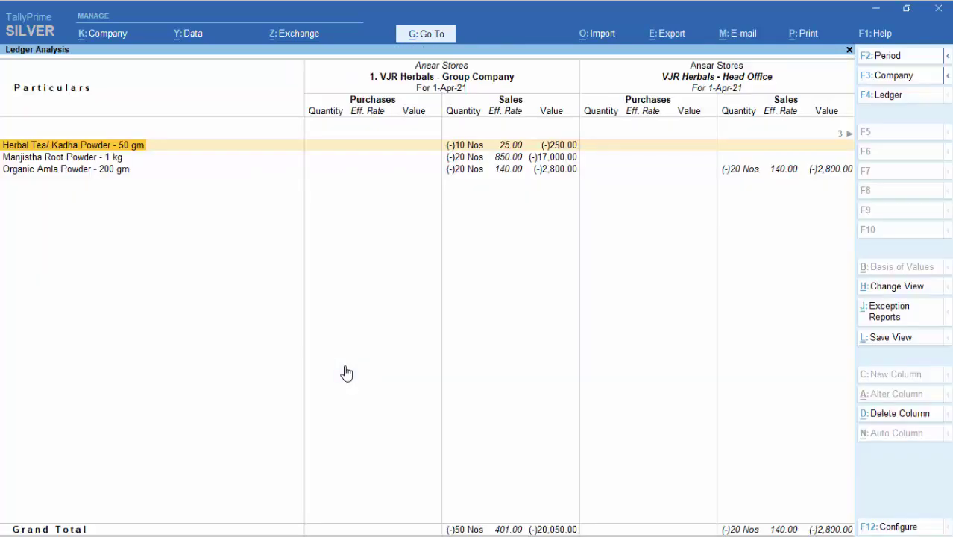
key(Right)
key(Right)
key(Right)
key(Right)
key(Right)
key(Left)
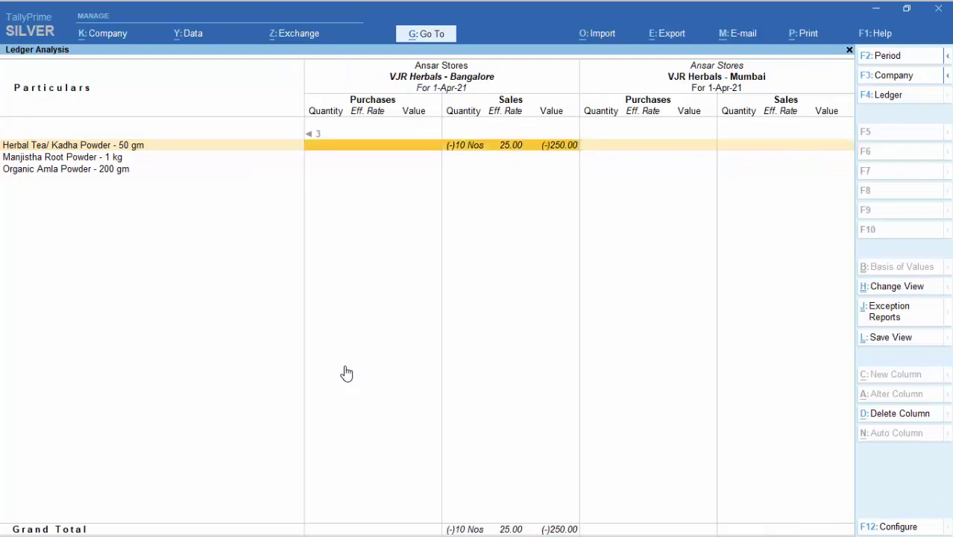
key(Left)
key(Left)
key(Left)
key(Escape)
key(Escape)
- Open the Transfer Analysis for Stock Journal - BLR, compare goods movement across the company columns, and close it
key(Down)
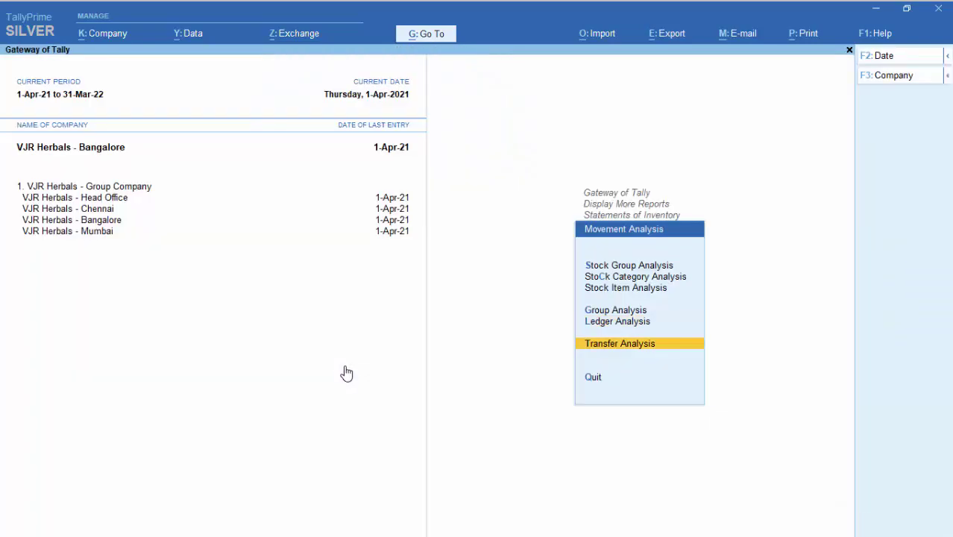
key(Return)
key(Down)
key(Return)
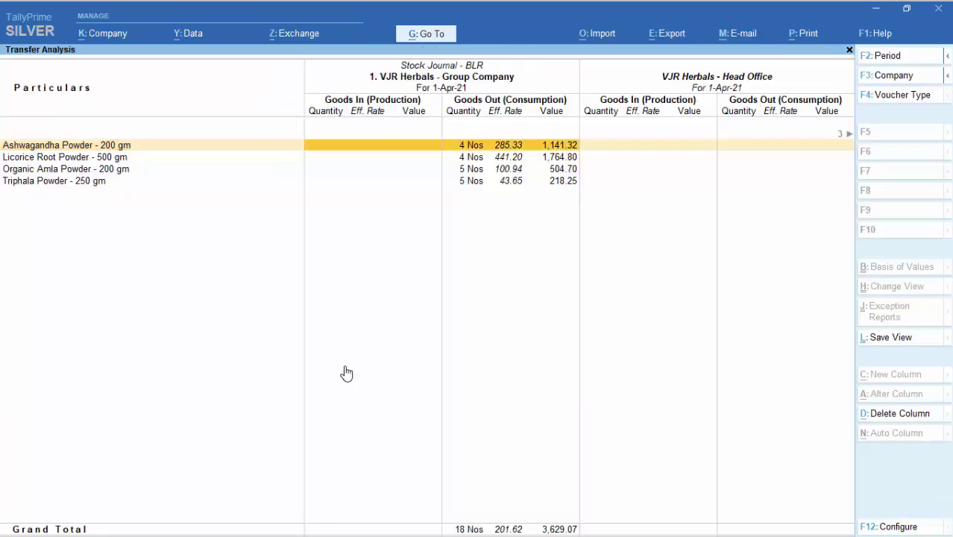
key(Right)
key(Right)
key(Right)
key(Right)
key(Left)
key(Left)
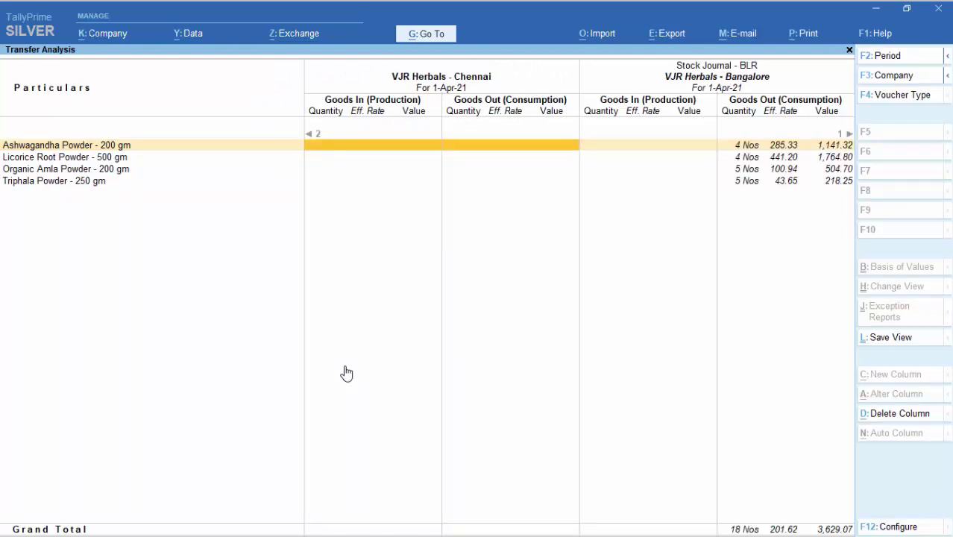
key(Escape)
key(Escape)
- Leave the inventory statements and report menus and return to the Gateway of Tally
key(Escape)
key(Escape)
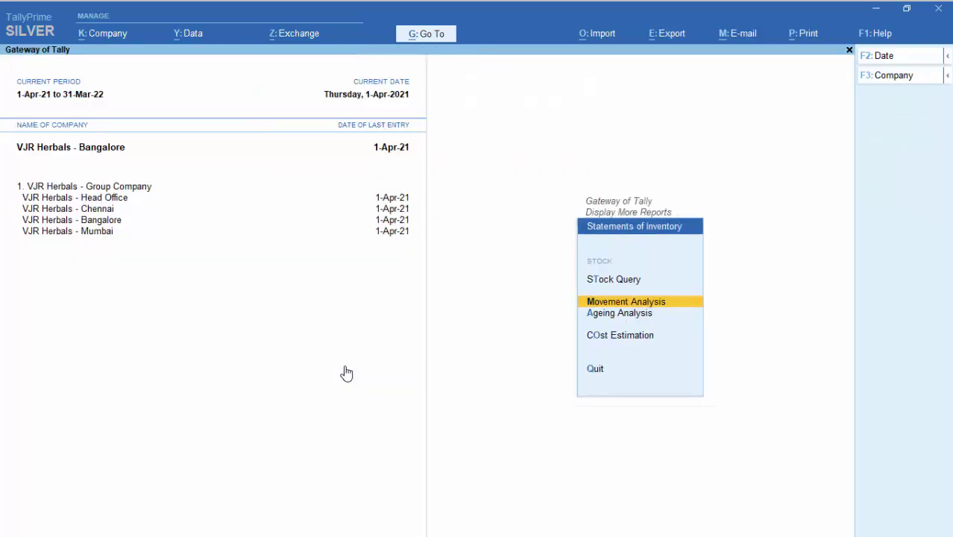
key(Escape)
key(Escape)
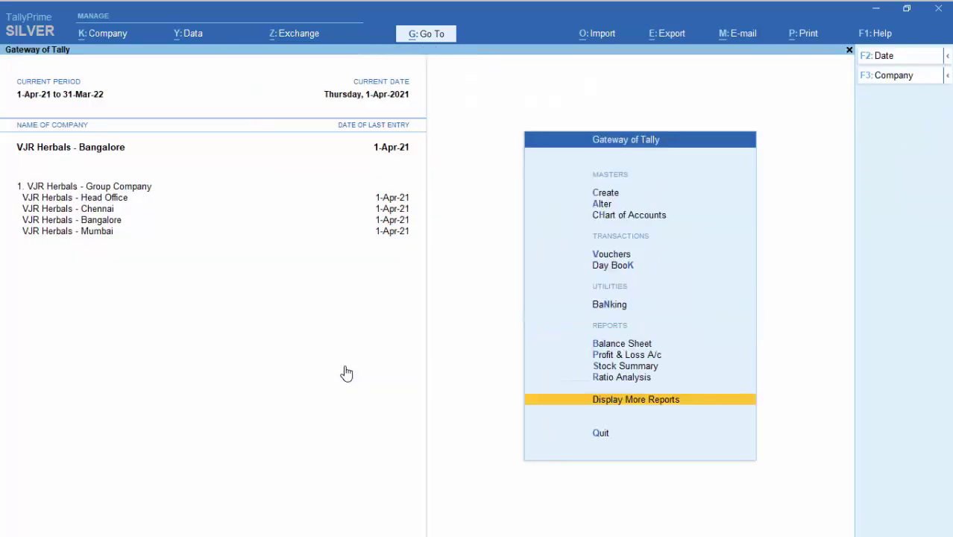
key(Escape)
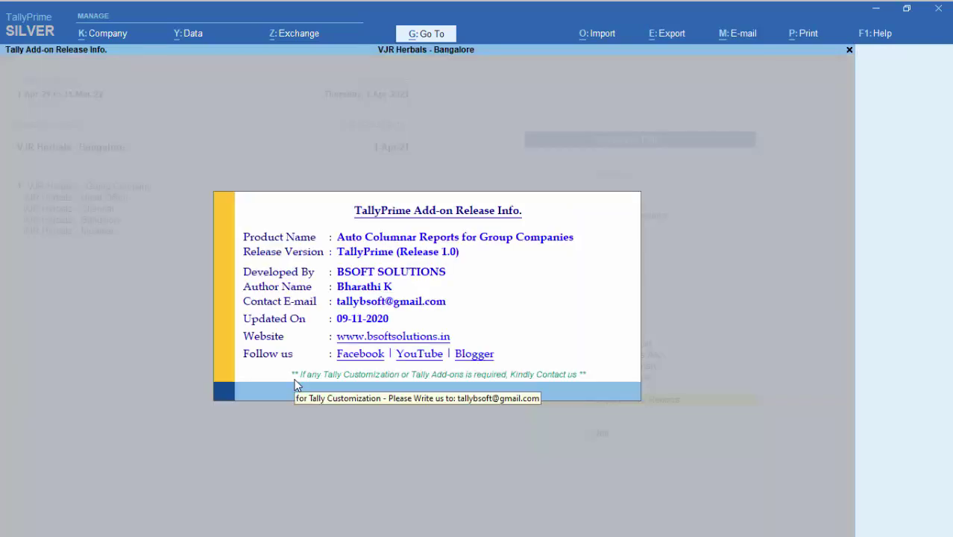